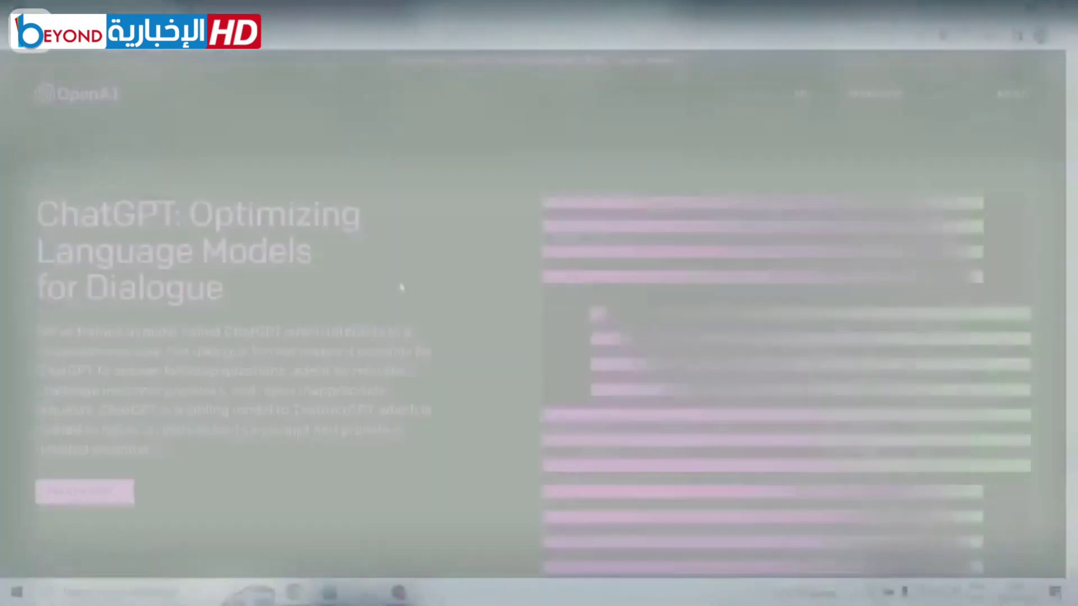
Start a new ChatGPT chat, send 'Bonjour', then request a script for a video
left_click(68, 497)
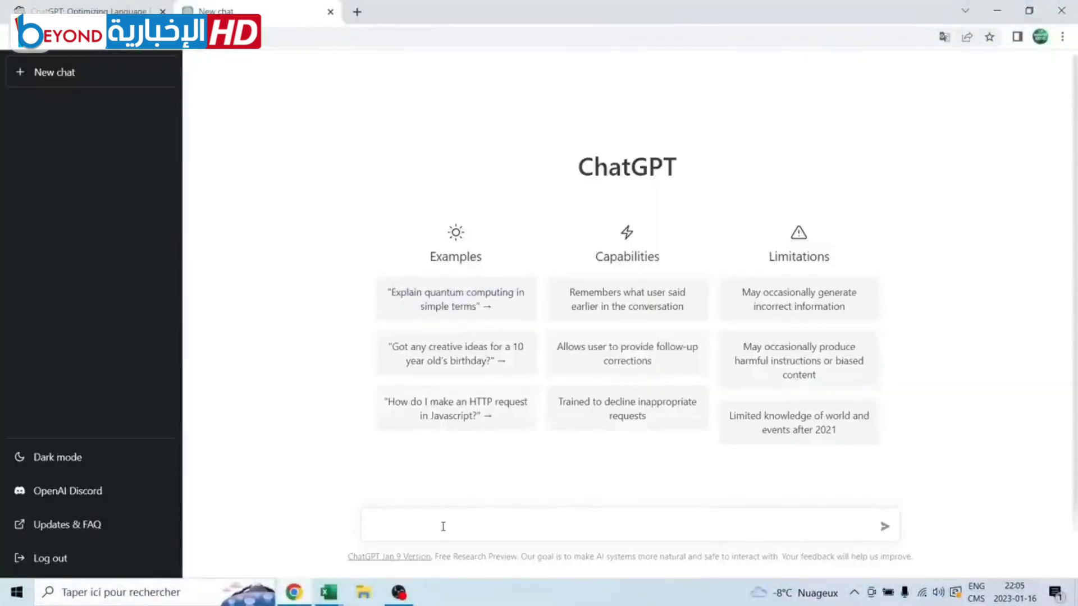
type("Bonjour")
key("Return")
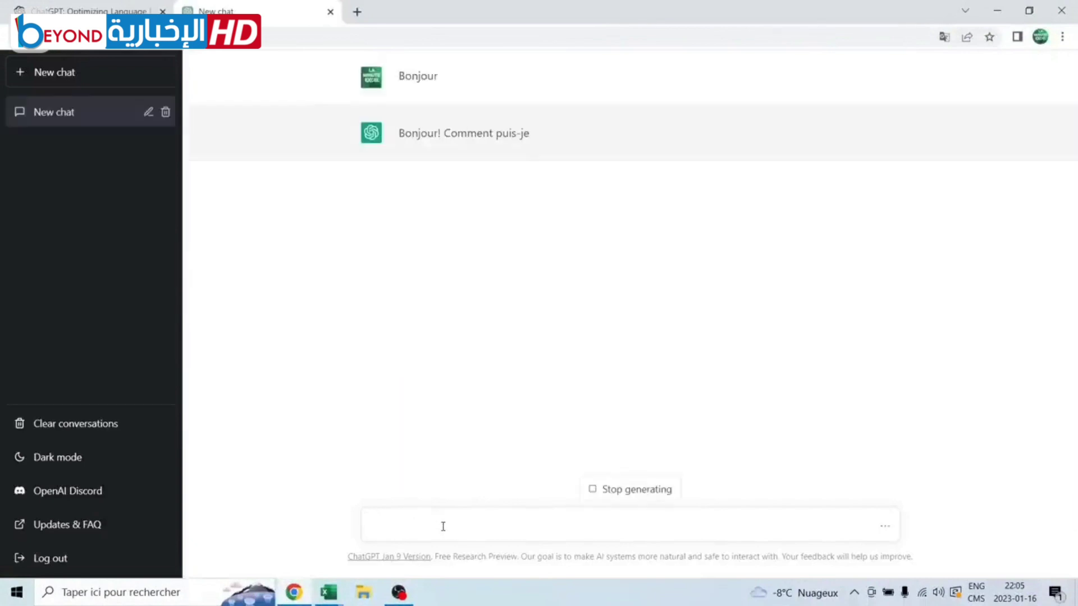
type("J'ai besoi")
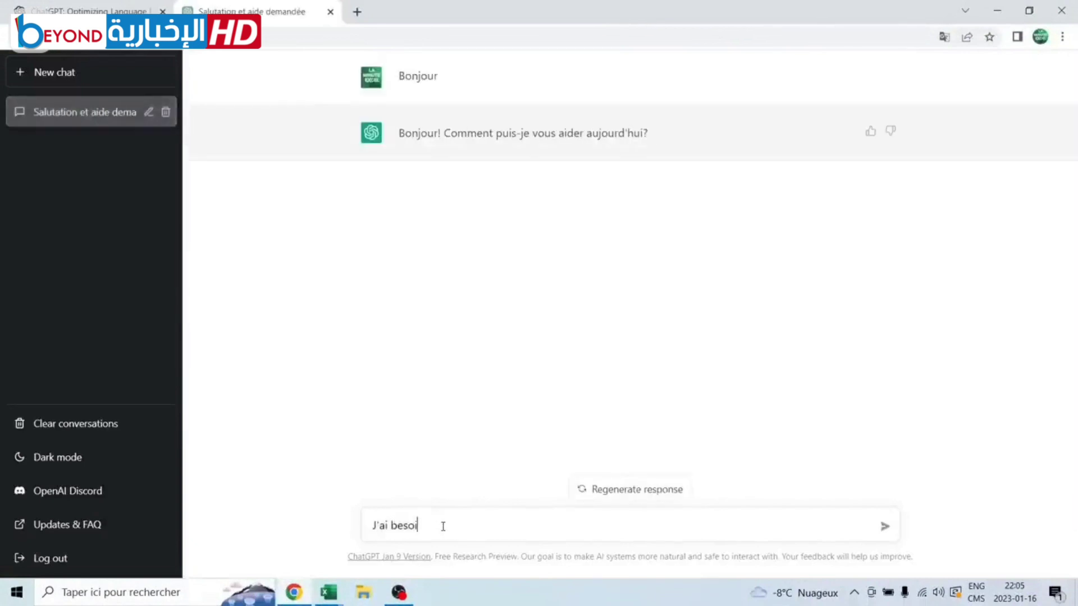
type("n d'un script pour une video youtube")
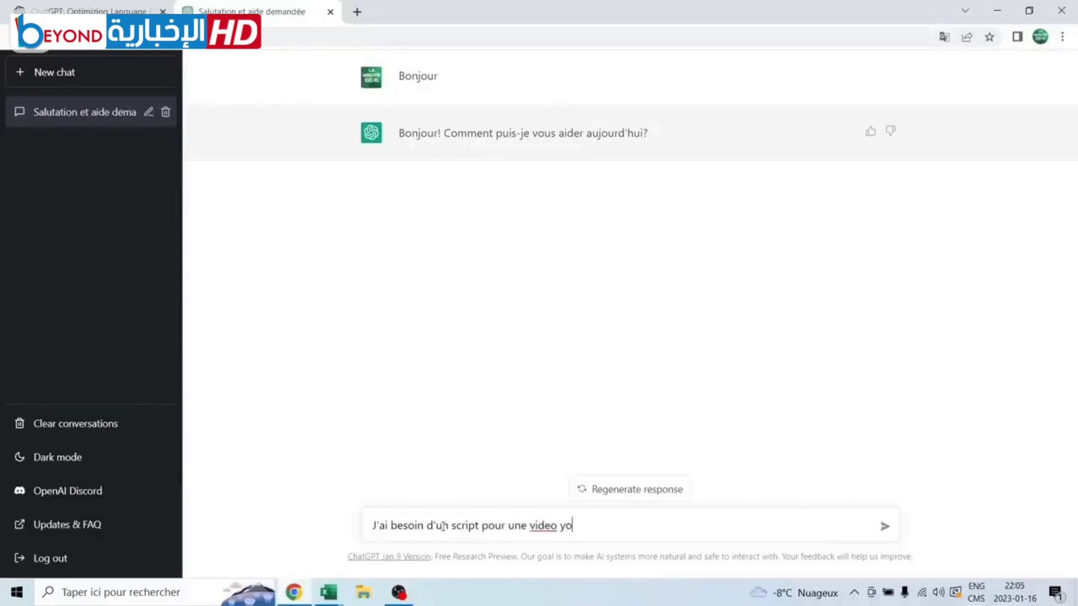
key("Return")
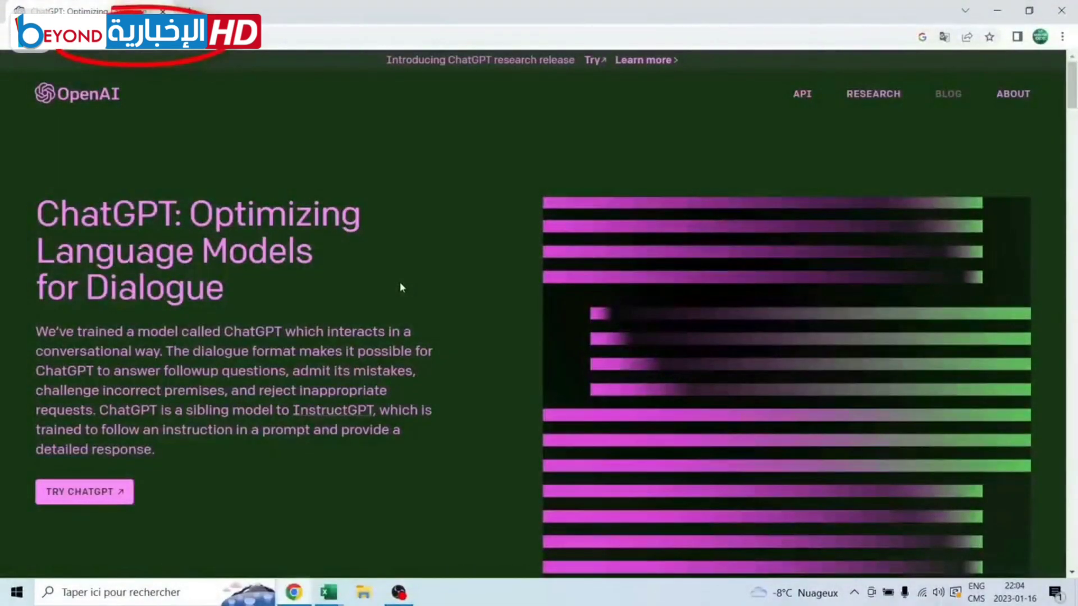
Log in to ChatGPT with Continue with Google, choosing the Google account
left_click(65, 492)
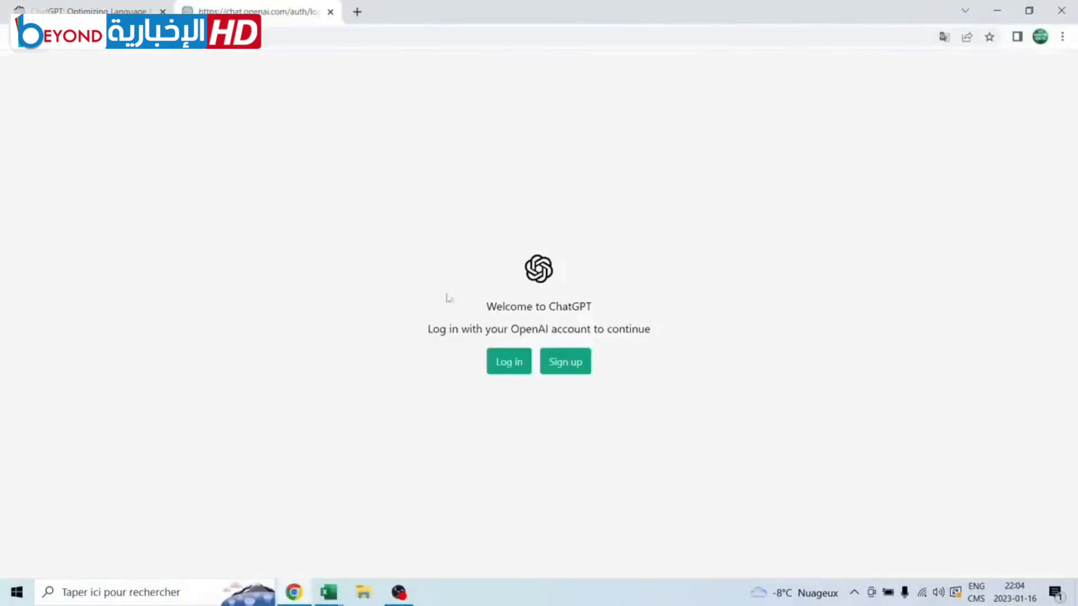
left_click(509, 370)
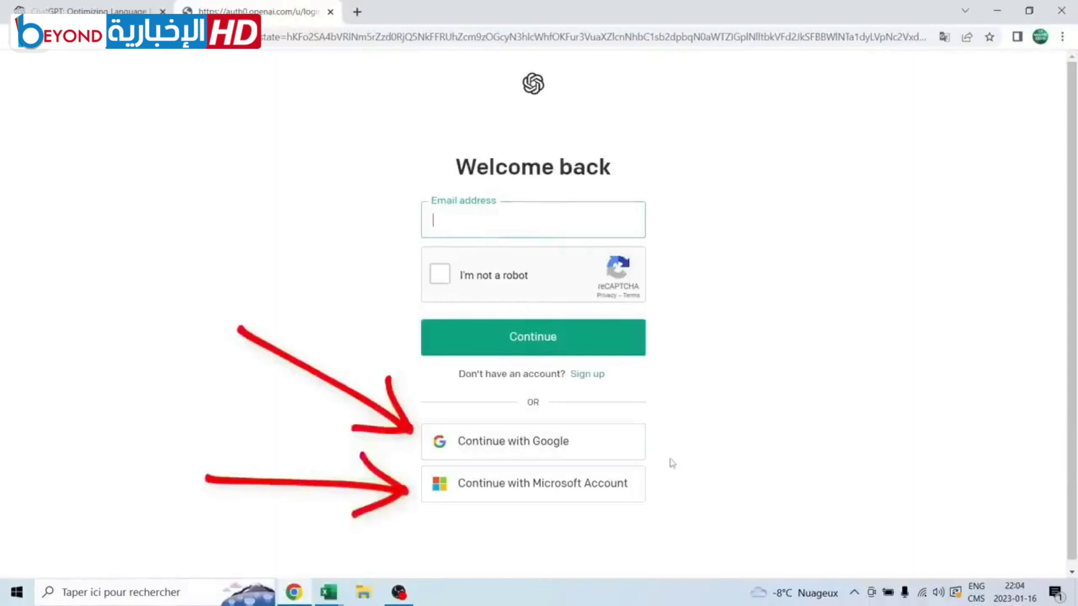
left_click(539, 439)
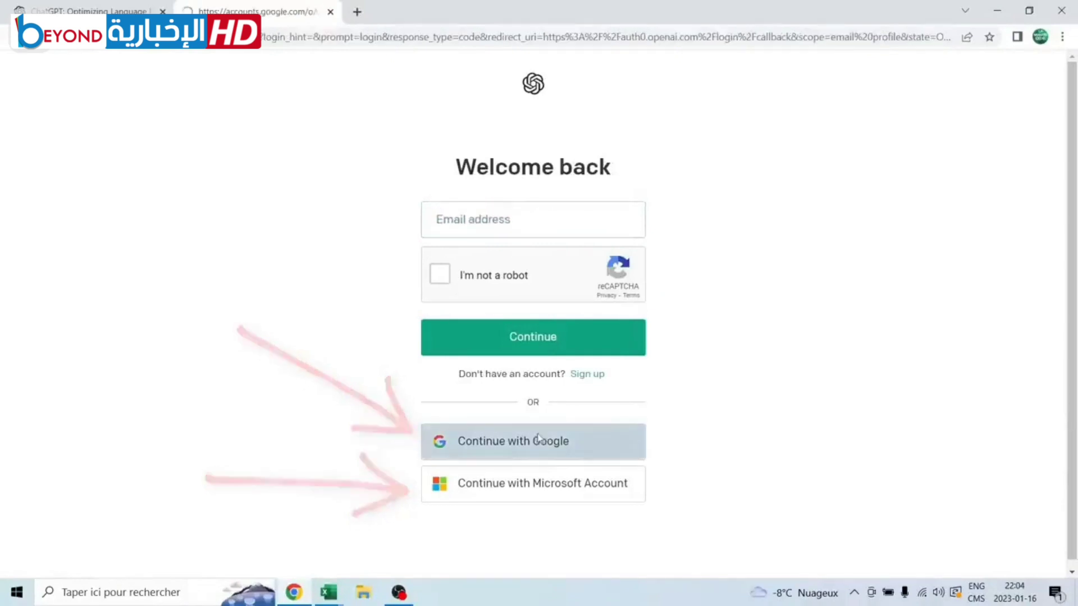
left_click(491, 286)
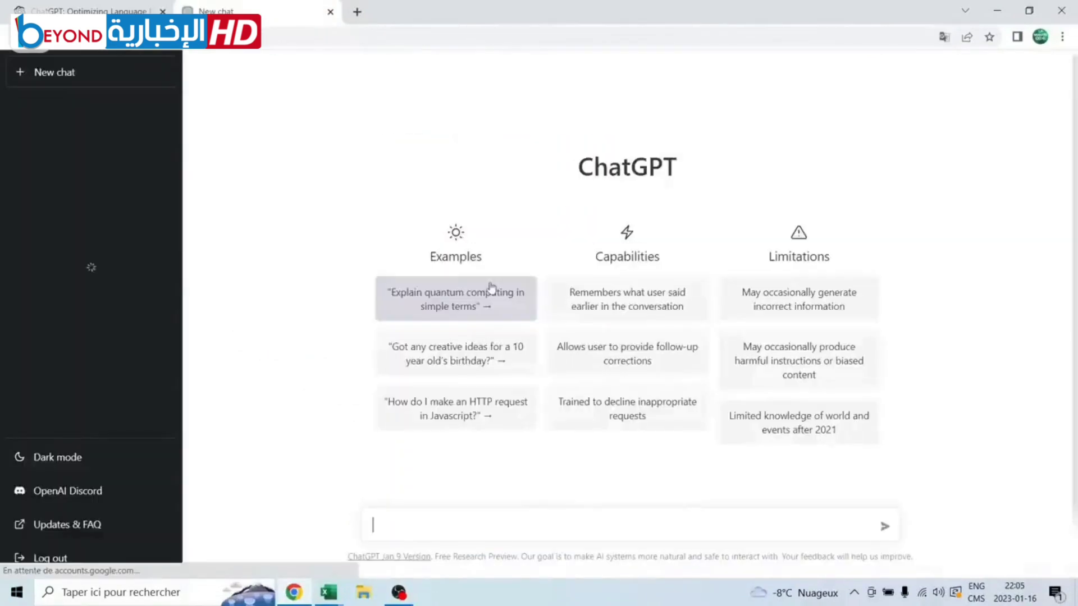
Send 'Bonjour' as the opening message in the new ChatGPT chat
left_click(457, 520)
type("Bonjour")
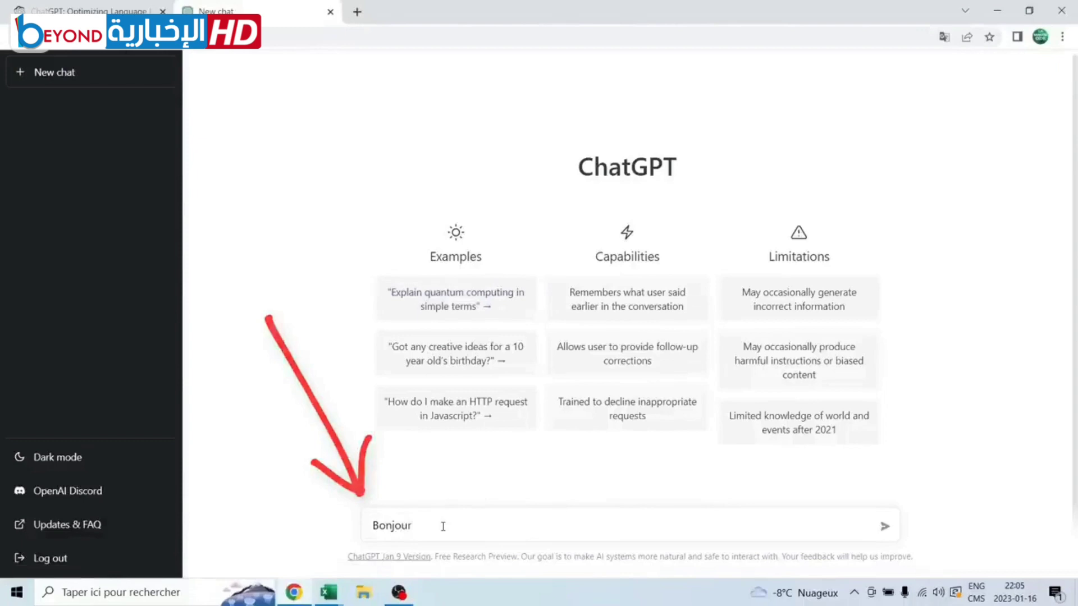
key("Return")
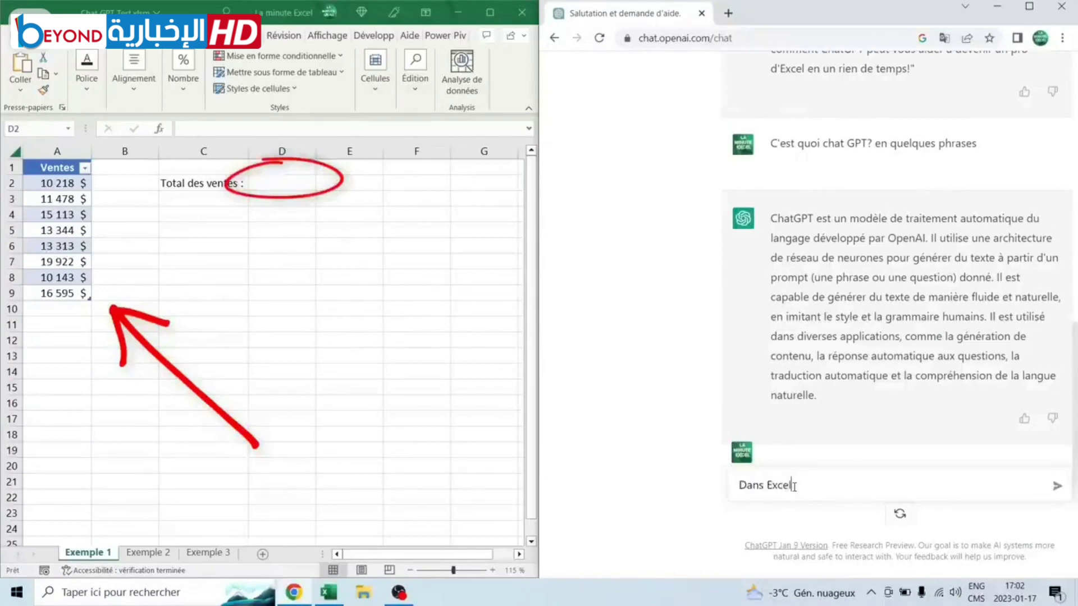
Ask ChatGPT which French Excel formula sums the sales in A2:A9 into D2
type("comment")
key("BackSpace")
key("BackSpace")
key("BackSpace")
type("q")
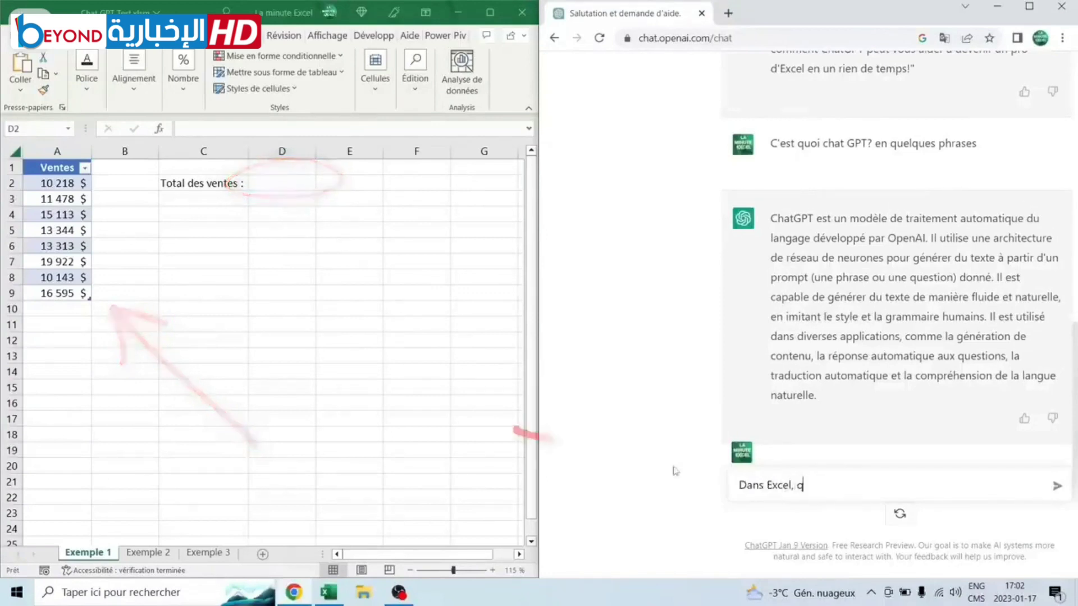
type("uelle formule dois je utiliser si je veux")
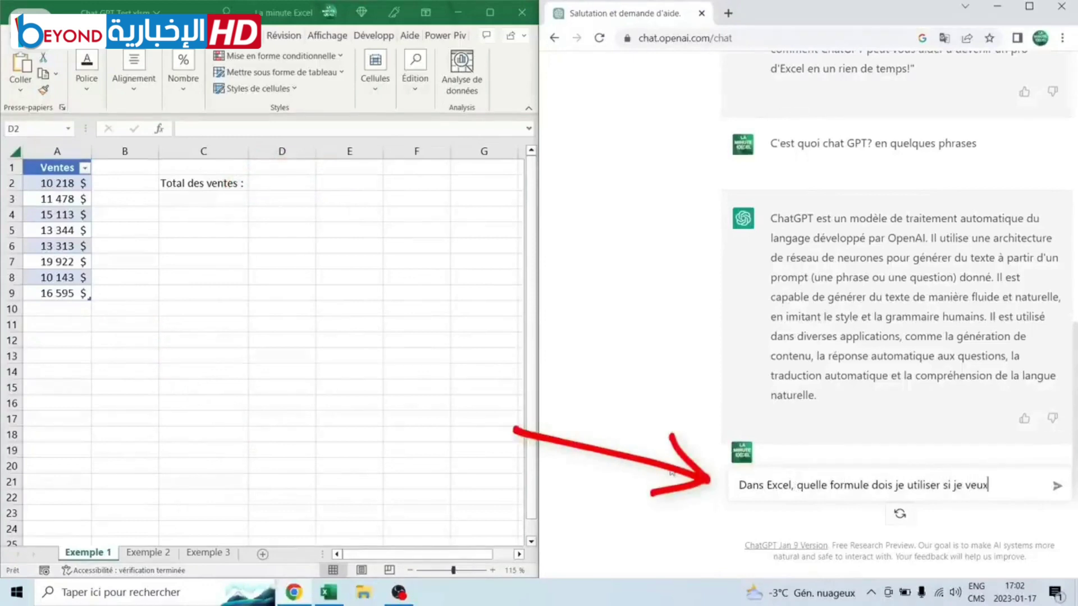
type(" faire la somme des ventes? mes données sont dans les cellules A2 à A9 et je veux que cette")
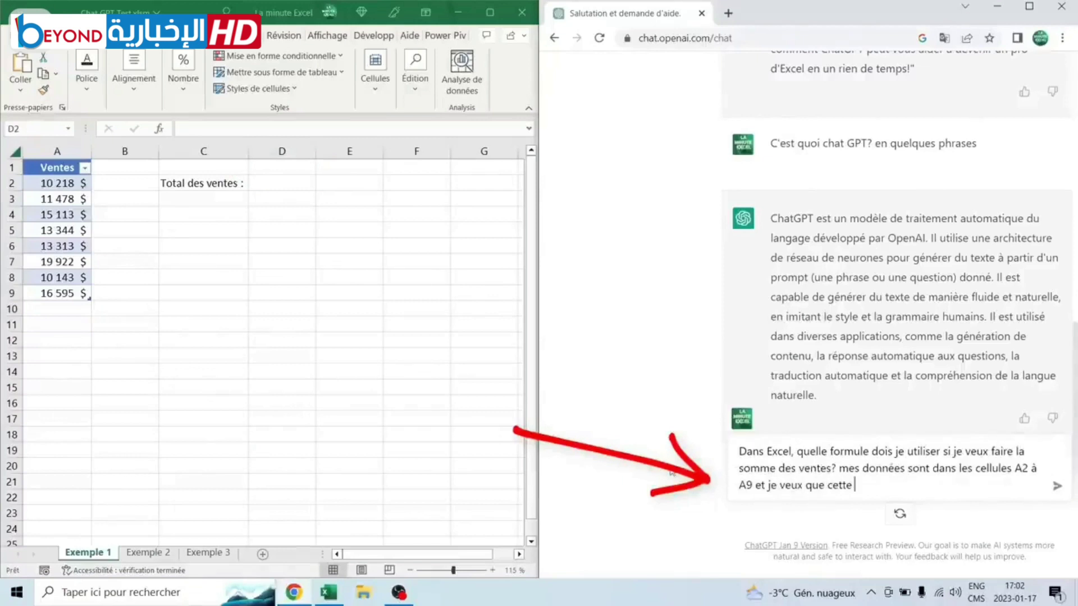
type(" somme apparaisse dans la for")
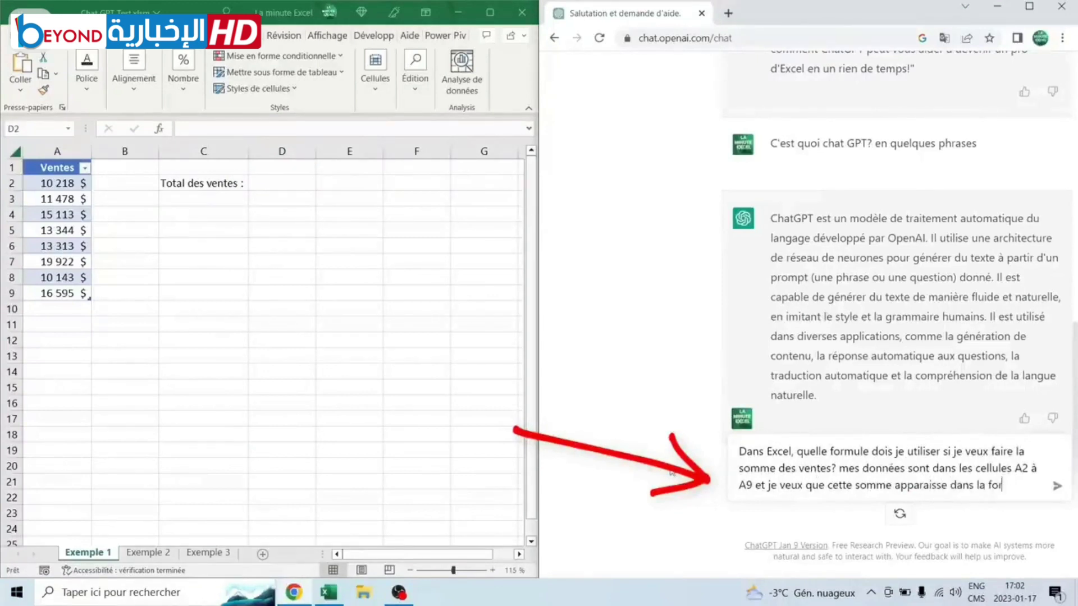
type("mule D2.")
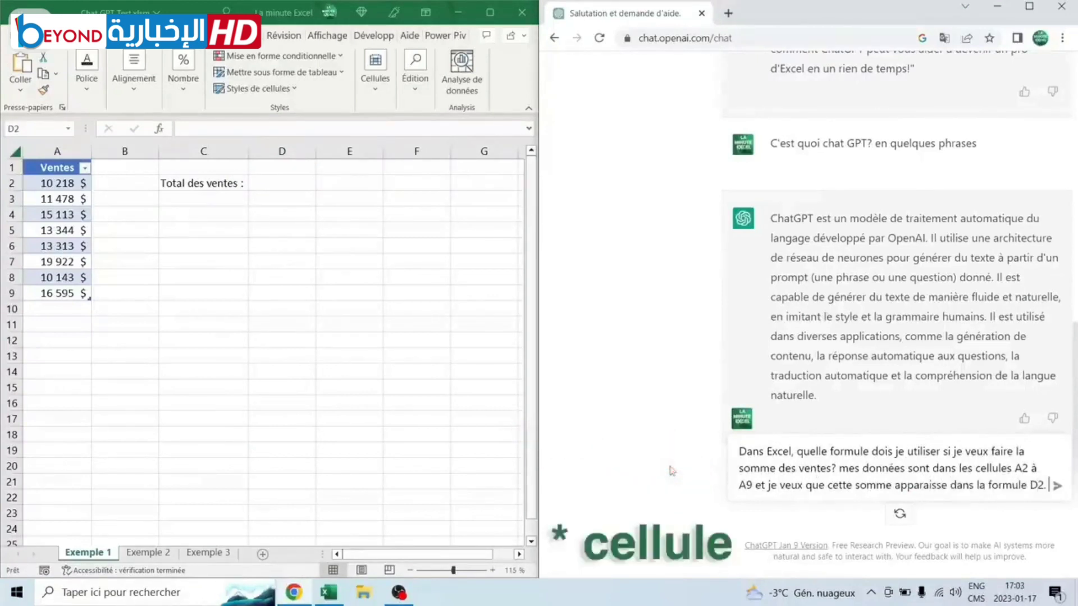
type(" Mon excel e")
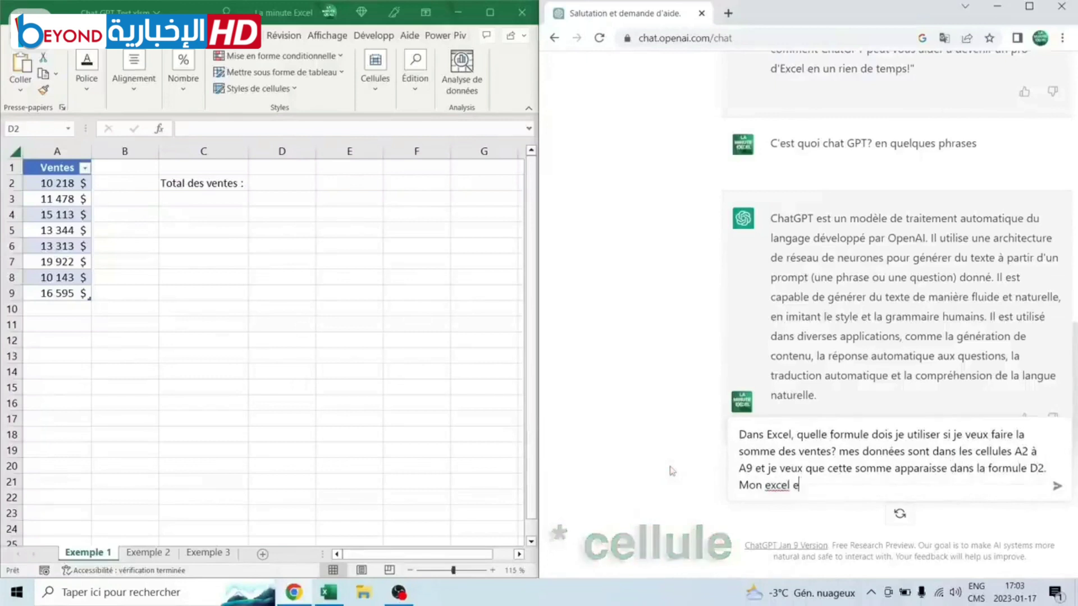
type("st en francais")
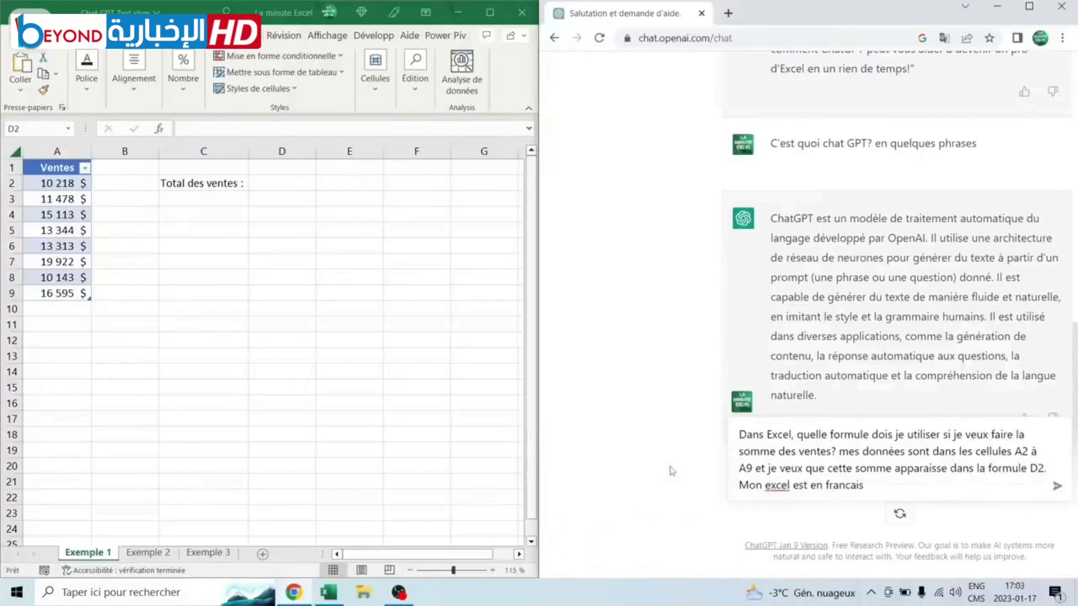
key("Return")
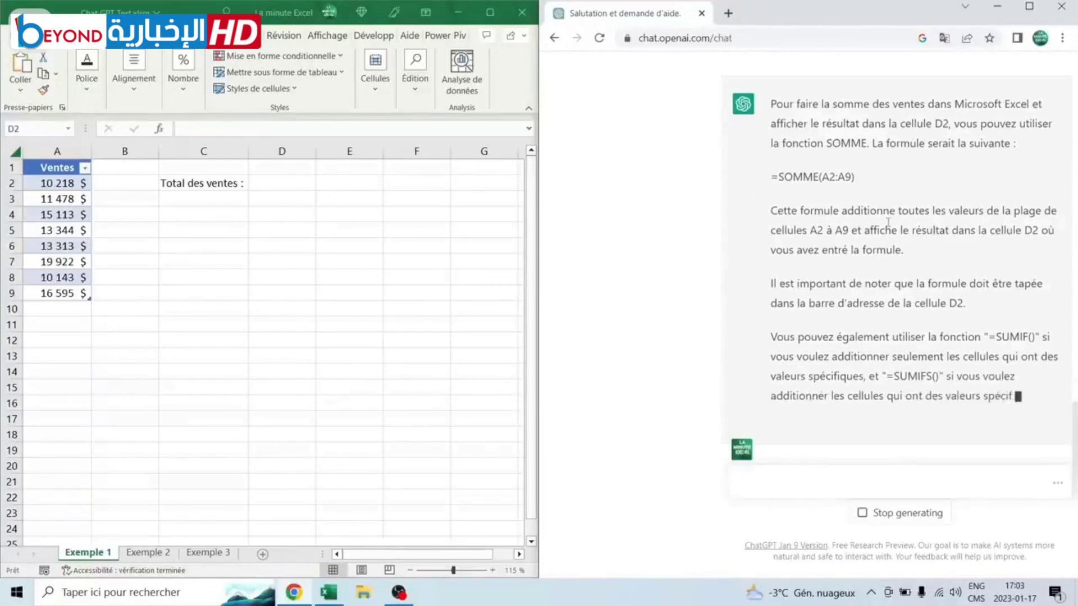
Paste =SOMME(A2:A9) into D2 for a 110 126 $ total, then select A2:A9 to verify
left_click_drag(855, 137, 763, 138)
key("ctrl+c")
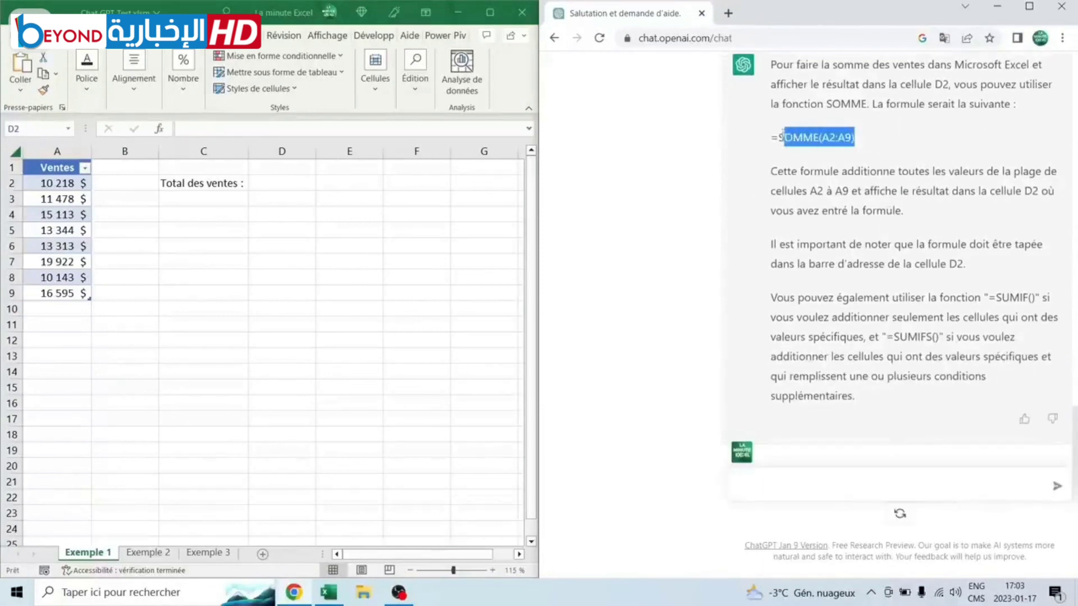
left_click(278, 181)
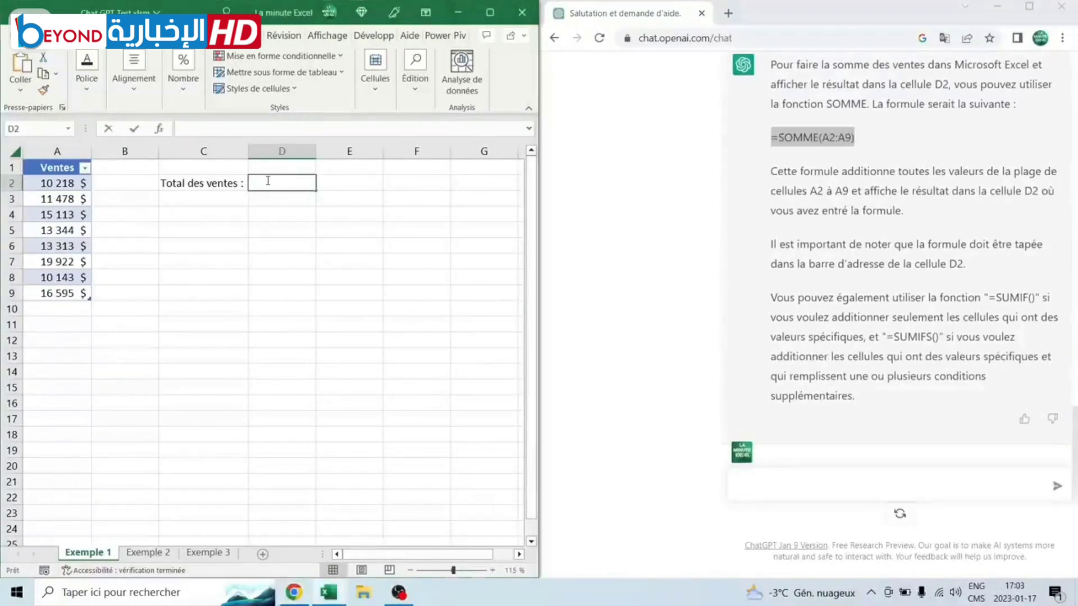
double_click(276, 180)
key("ctrl+v")
key("Return")
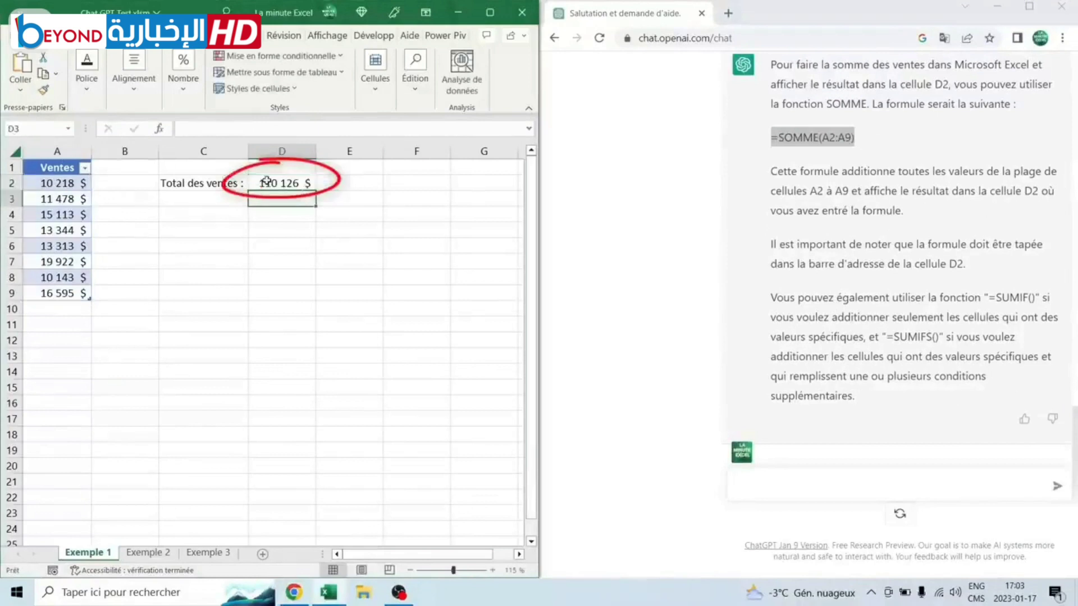
left_click_drag(57, 254, 57, 293)
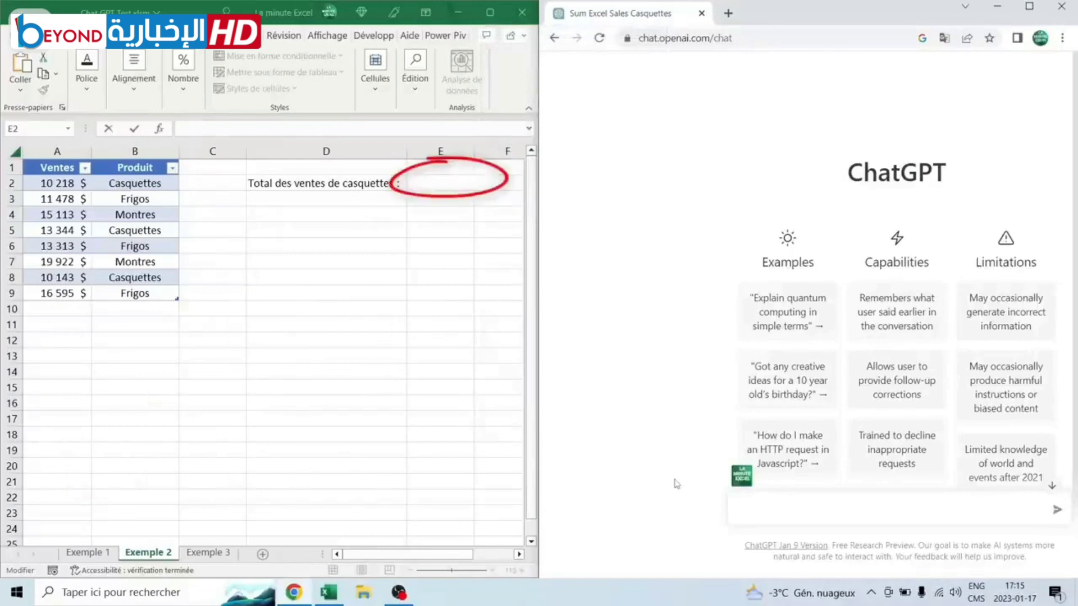
Ask ChatGPT for a formula summing the 'casquettes' sales into E2 in French Excel
type("Je veux faire")
type(" la somme des vente")
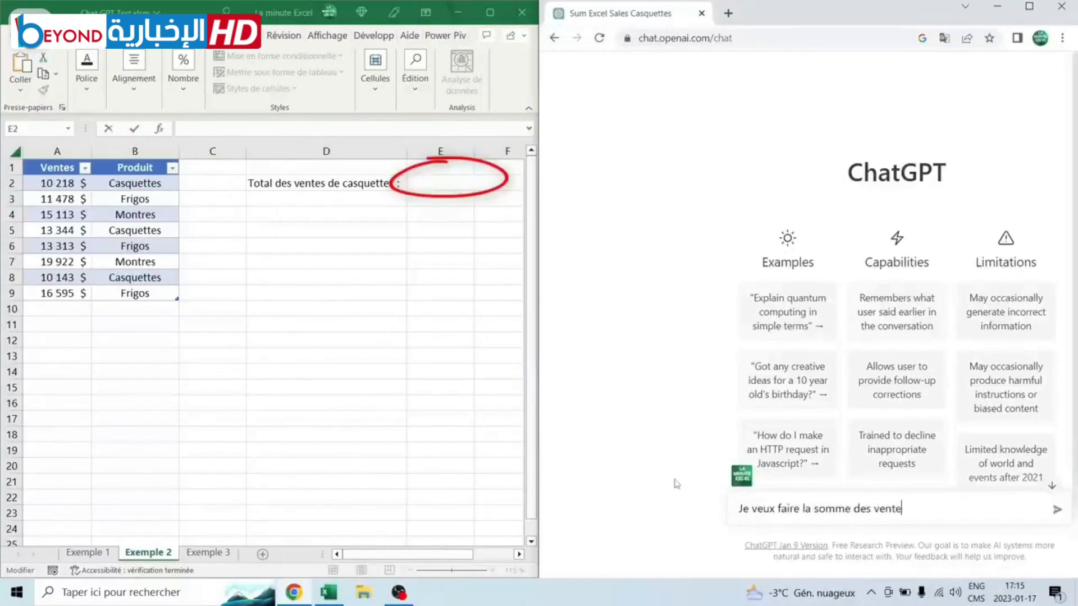
type("s des produits")
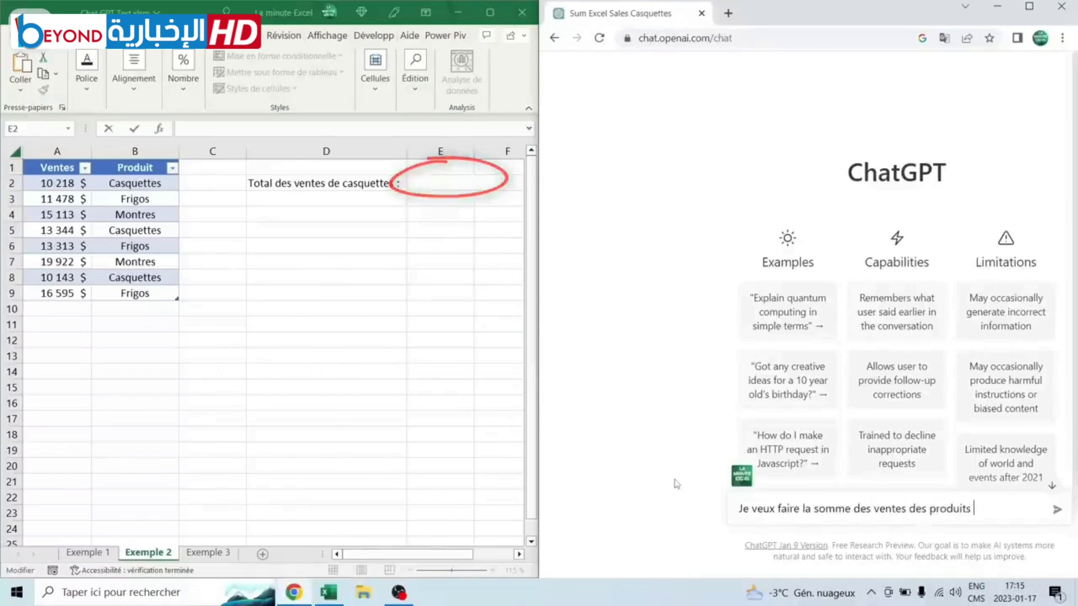
type(" \"casquettes\".")
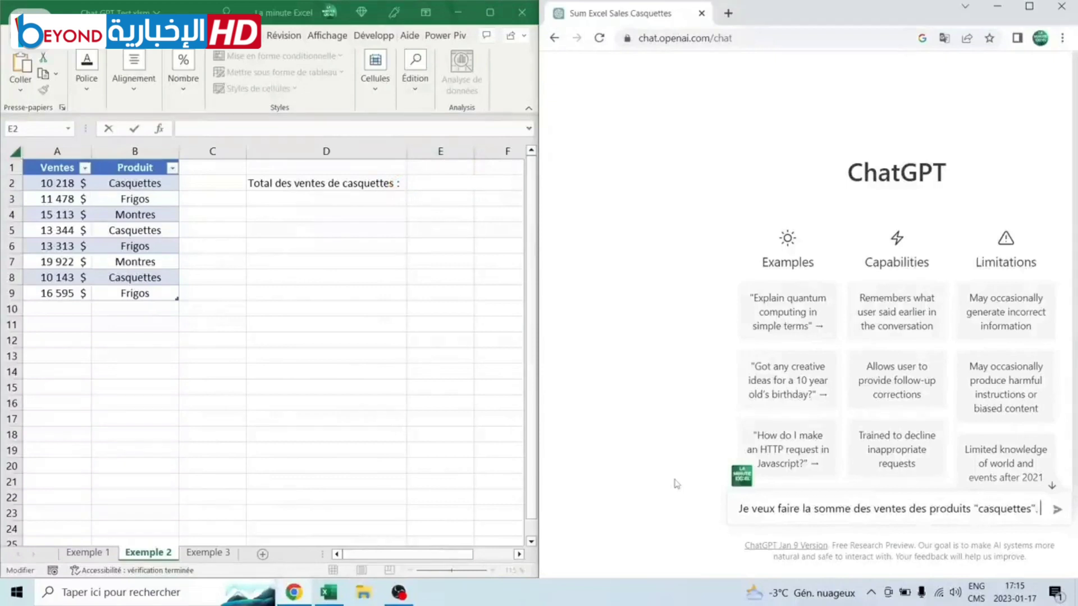
type(" Le montant des ventes s")
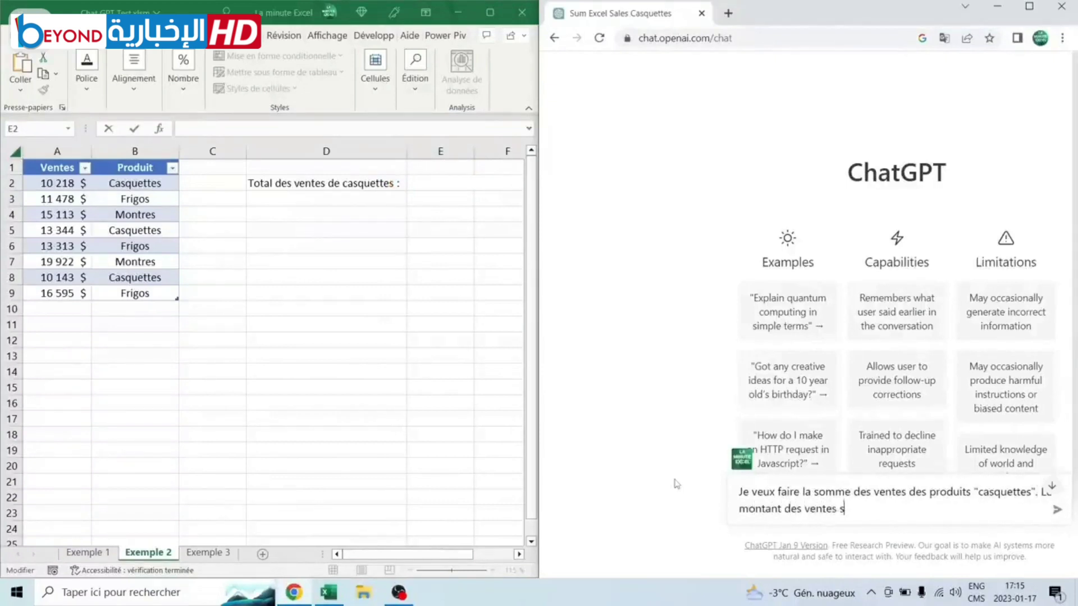
type("e trouve dans les ")
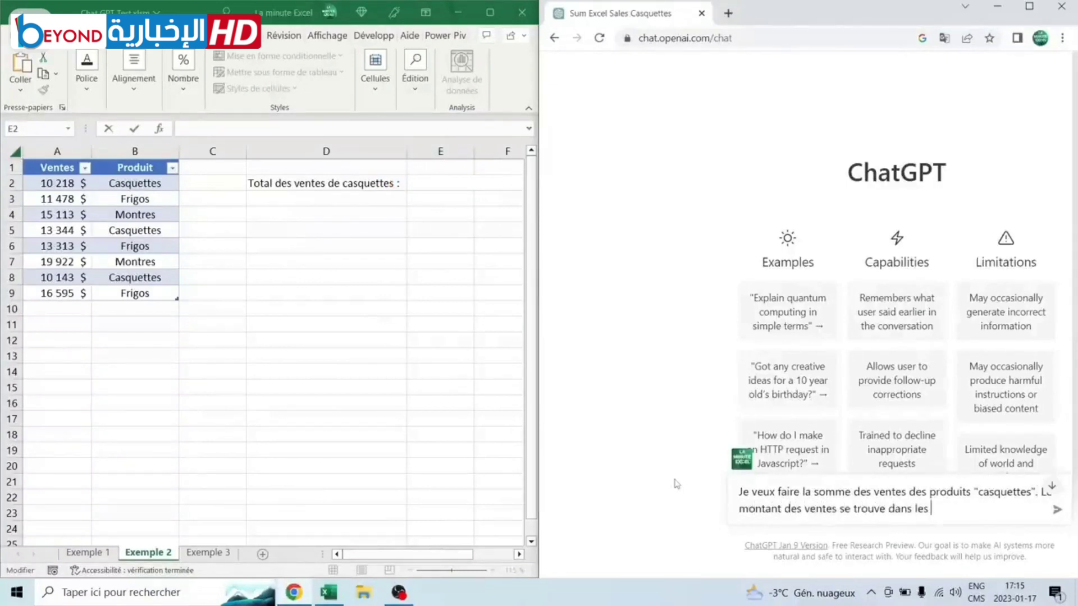
type("cellules A2 à")
type(" A9 et le type de prod")
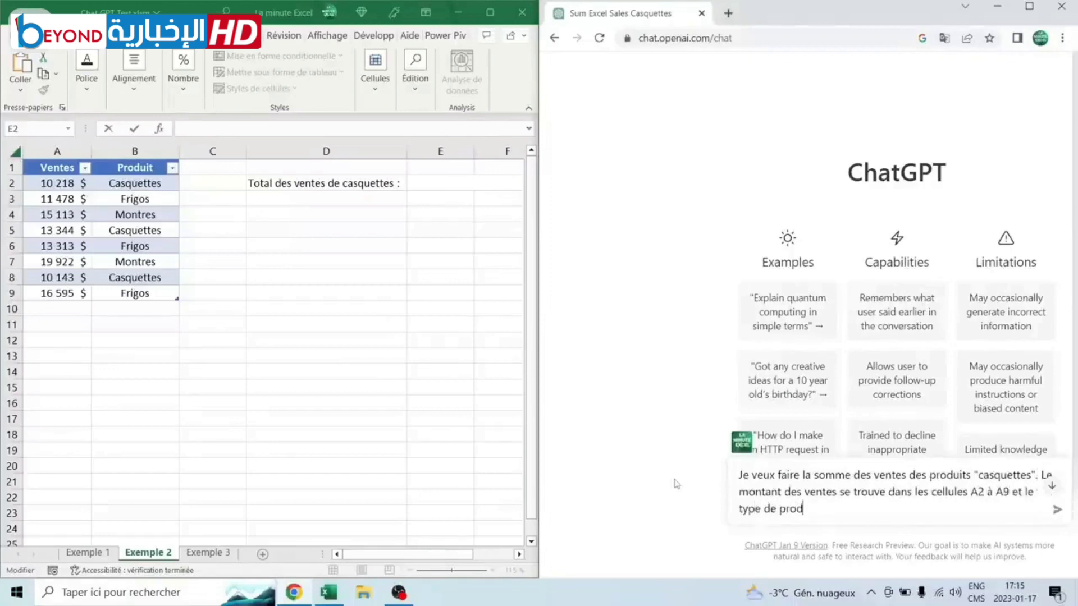
type("uit se trouve dans les ")
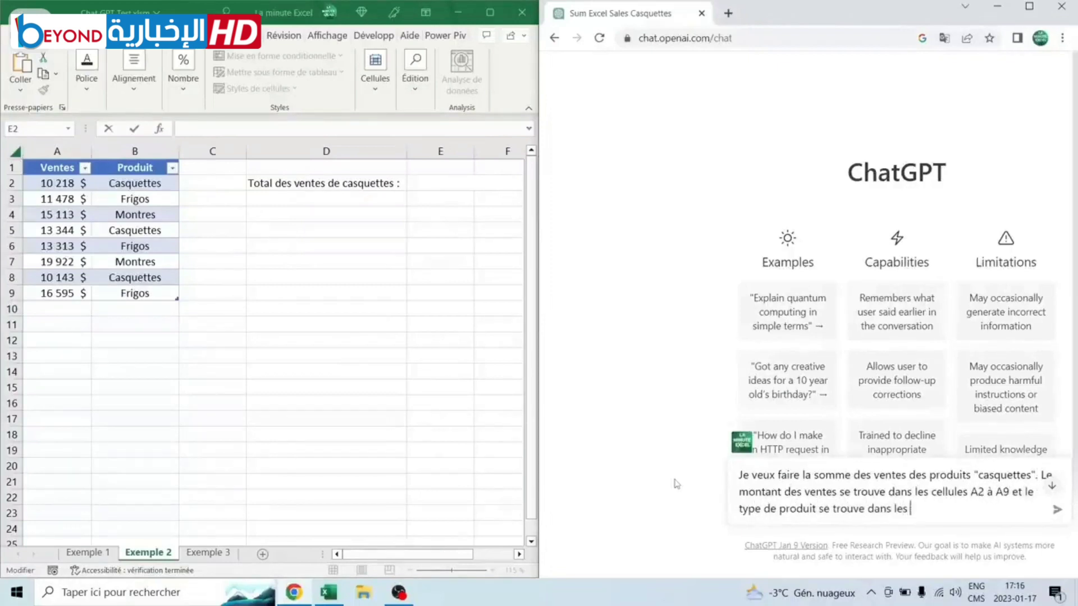
type("cellules B2")
type("à B9. Je veux")
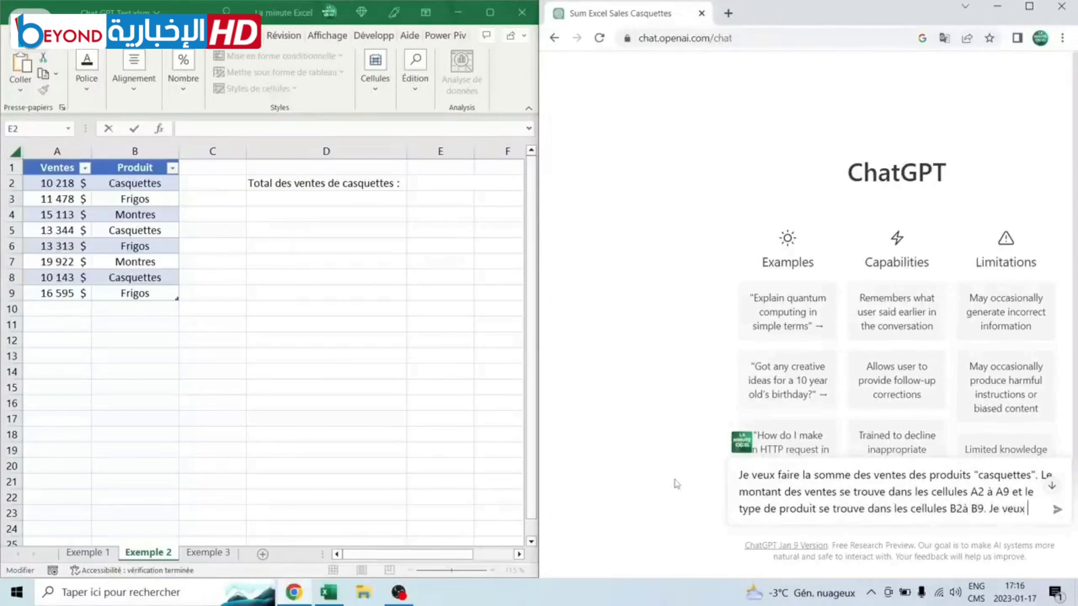
type(" cette somme dans la cellul")
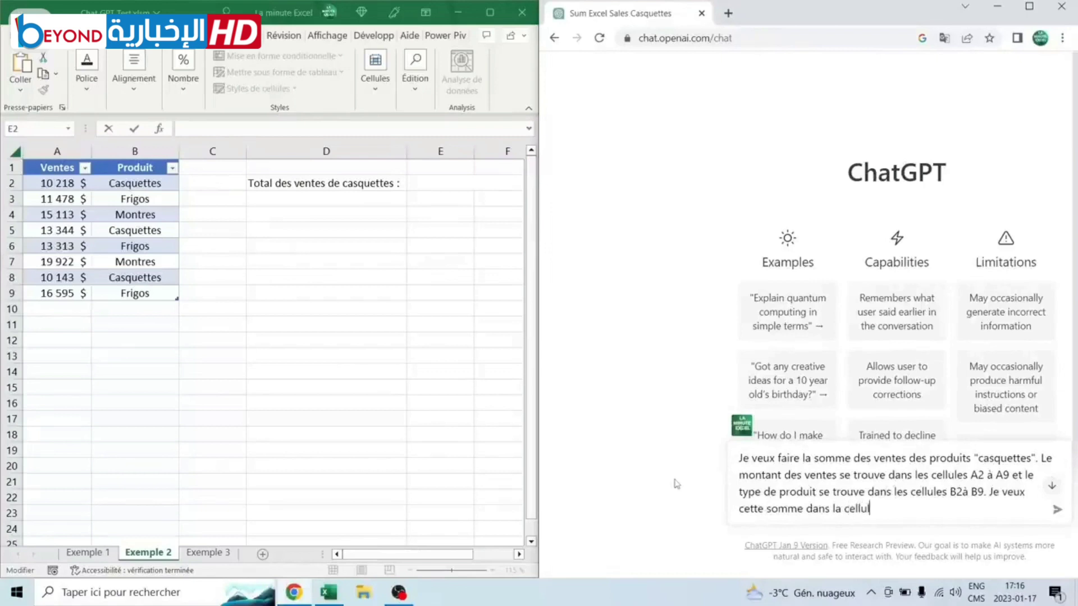
type("e E2. Mon")
type(" excel est")
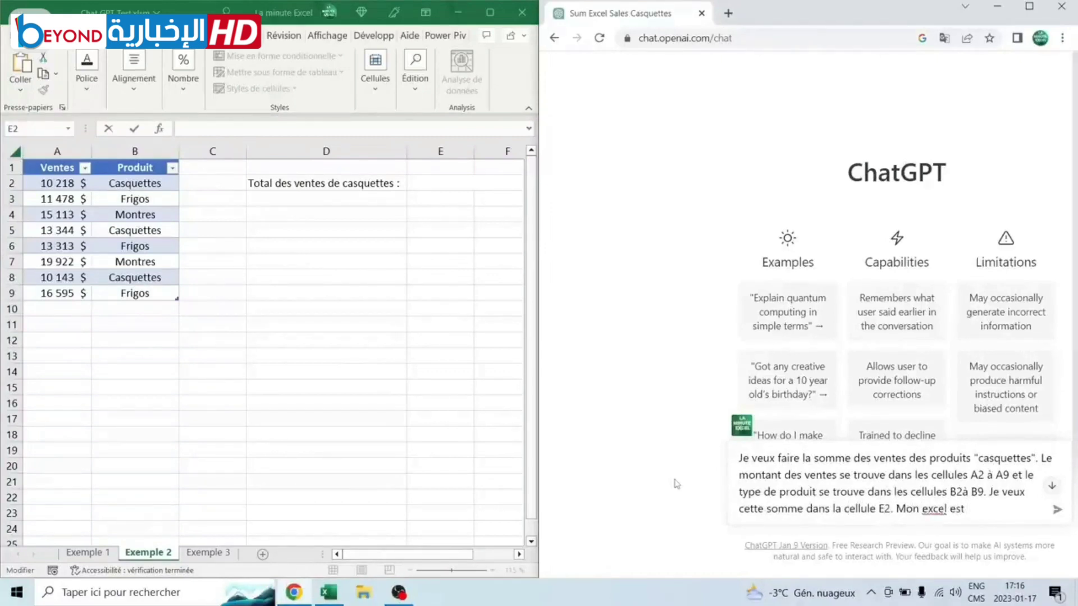
type(" en franca")
type("is")
key("Return")
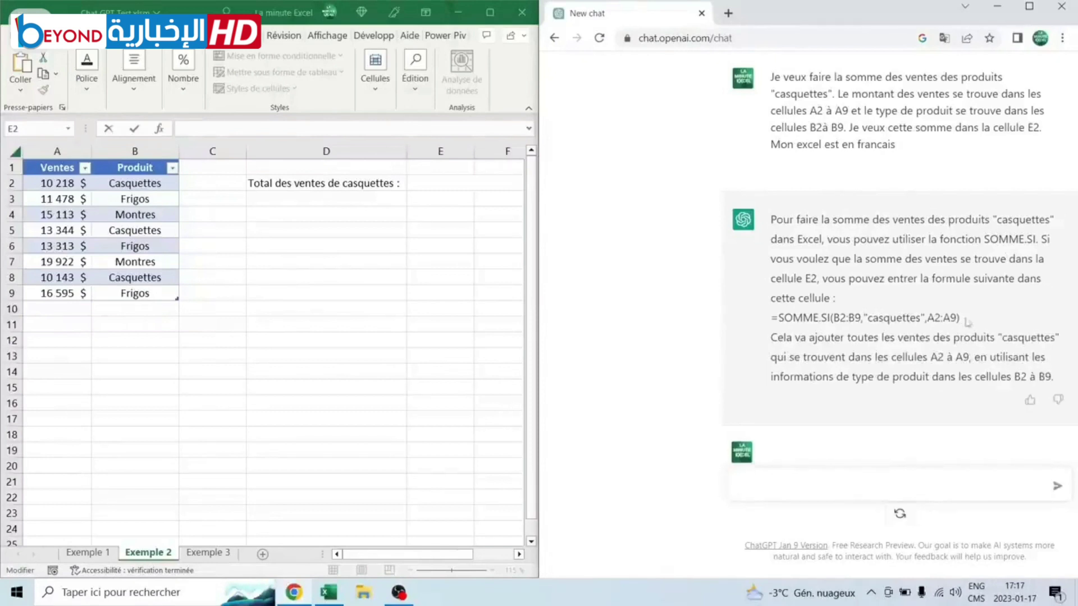
left_click_drag(961, 318, 772, 322)
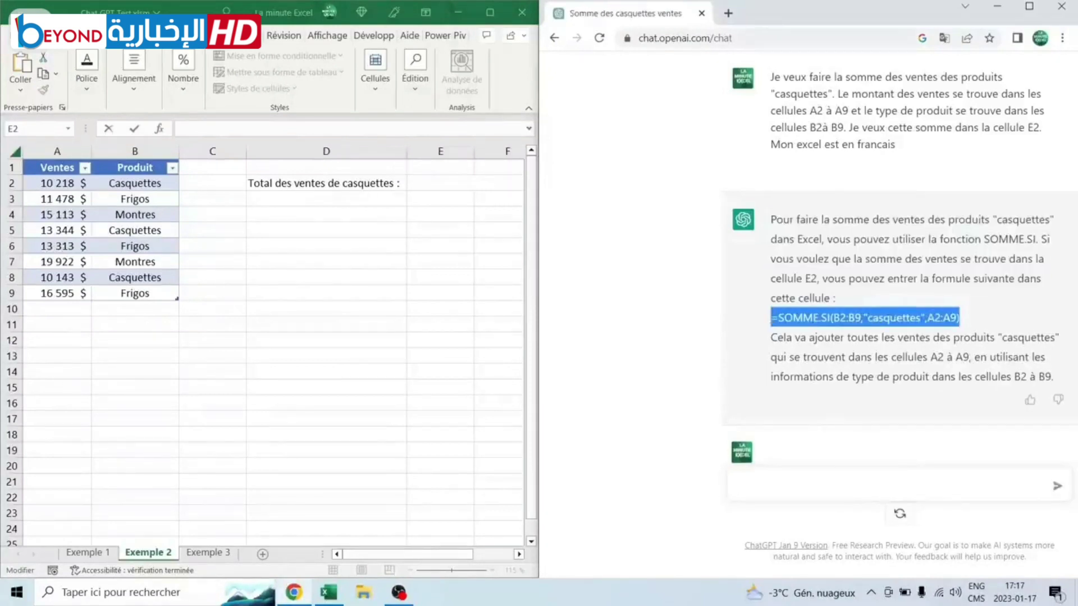
key("ctrl+c")
double_click(422, 185)
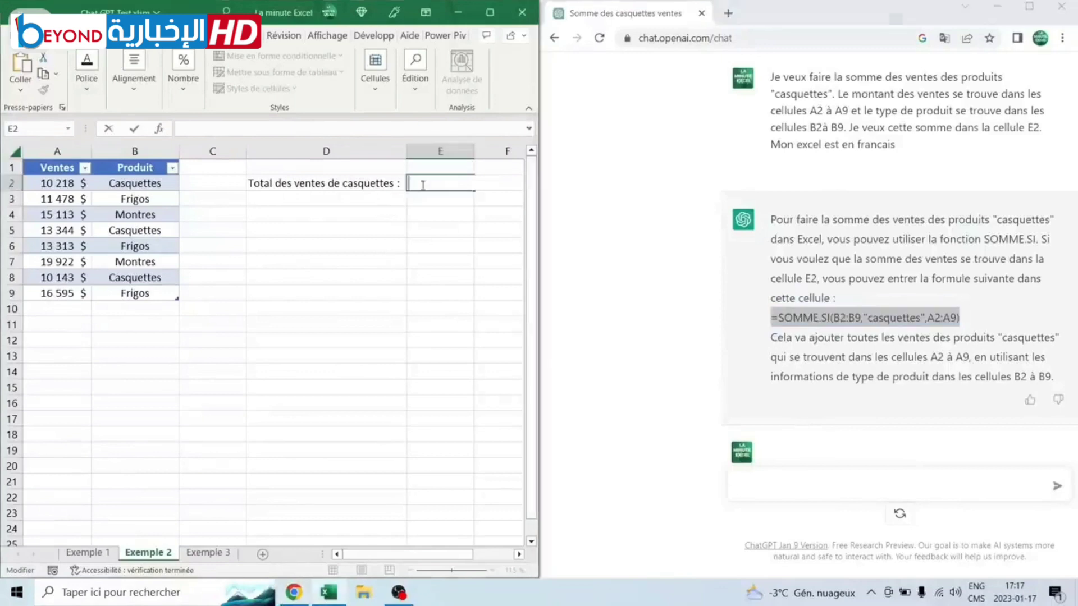
key("ctrl+v")
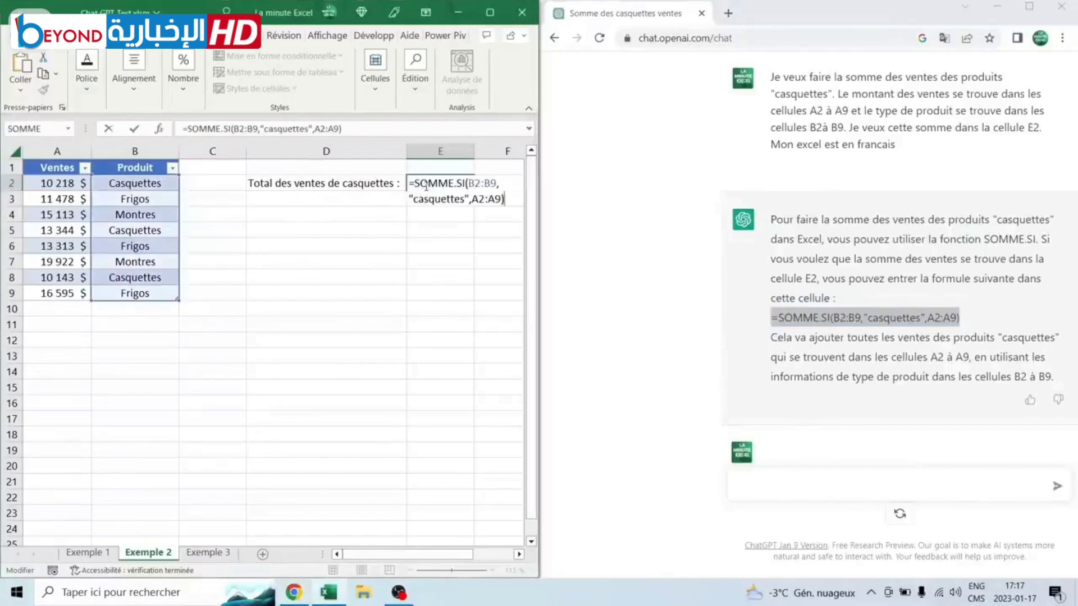
left_click(472, 185)
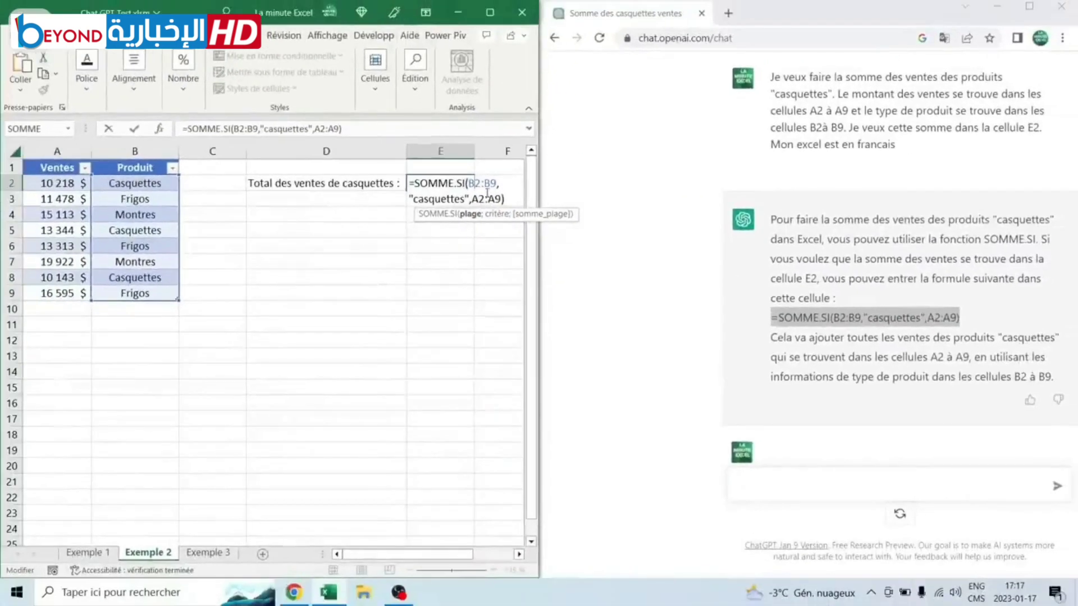
key("Return")
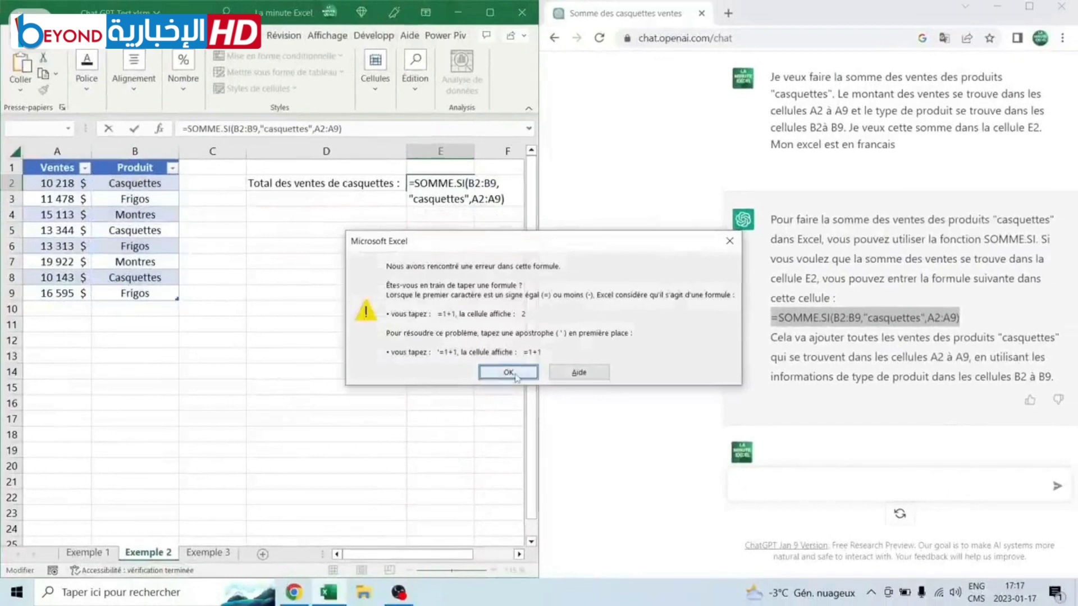
left_click(508, 373)
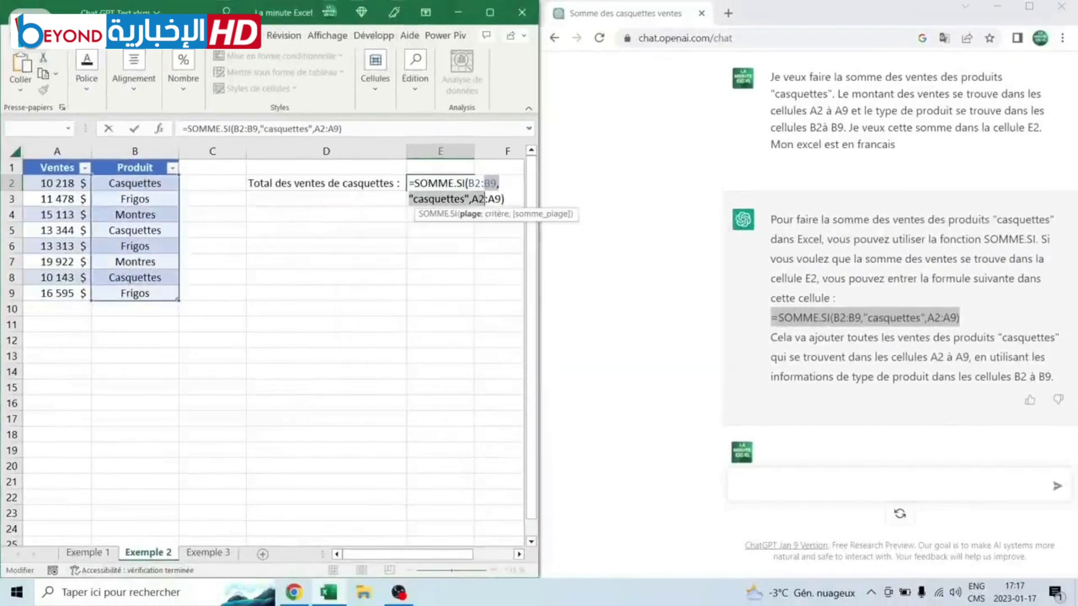
key("ctrl+shift+Home")
key("BackSpace")
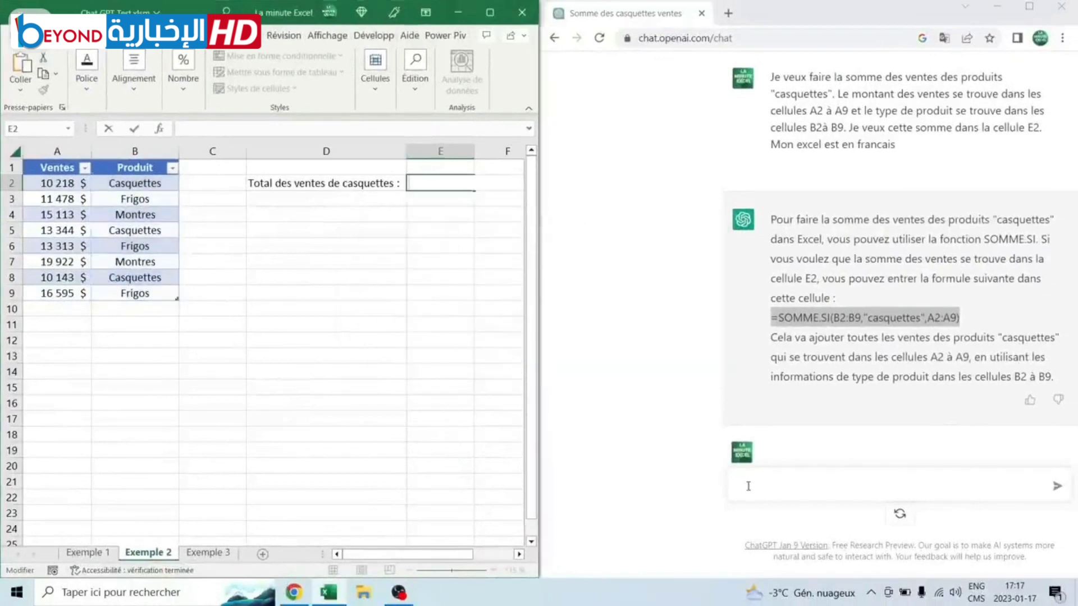
Tell ChatGPT the formula fails because this Excel uses ';' as the separator
left_click(748, 486)
type("fo")
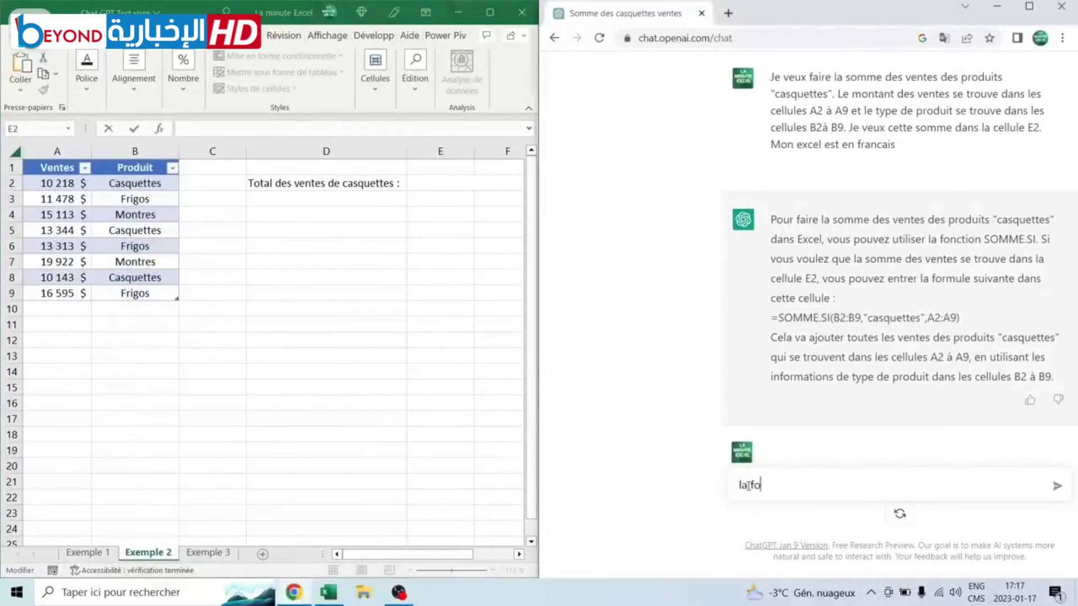
type("rmule ne fonction")
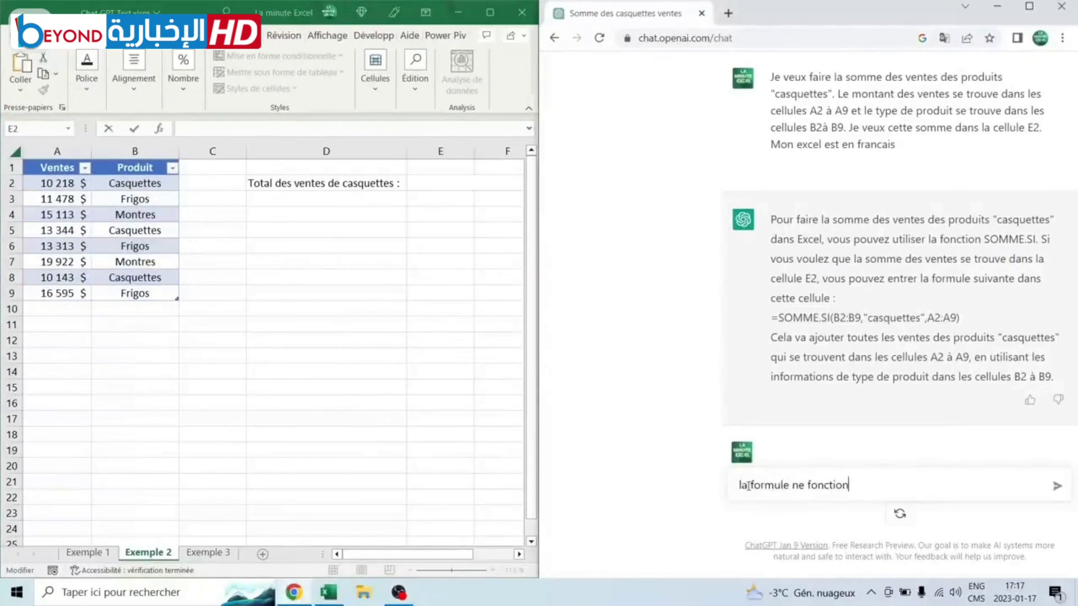
type("ne pas, je pense")
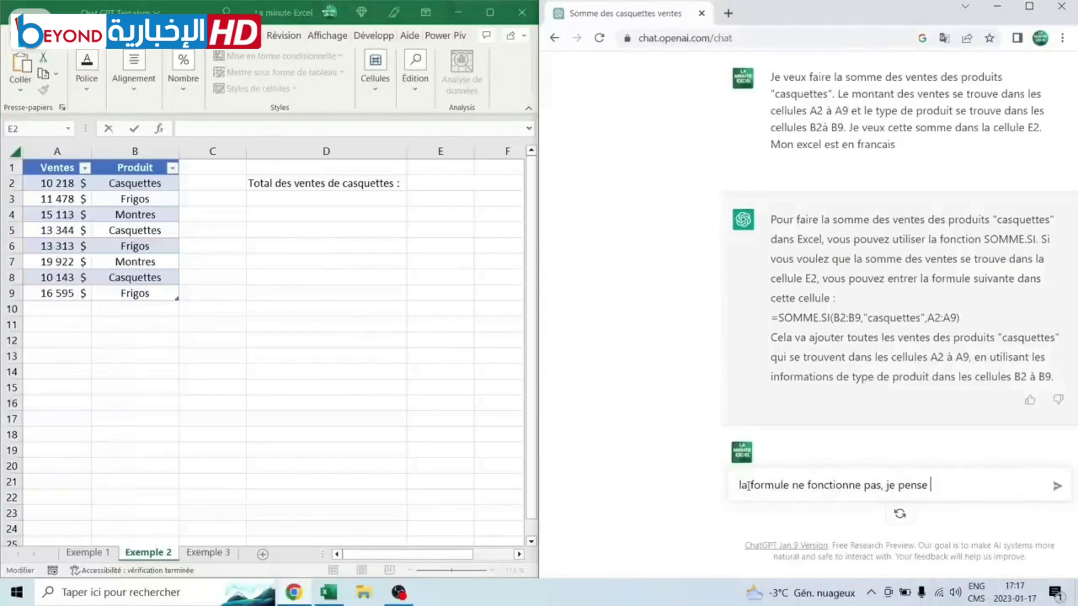
type(" que cela vient de ")
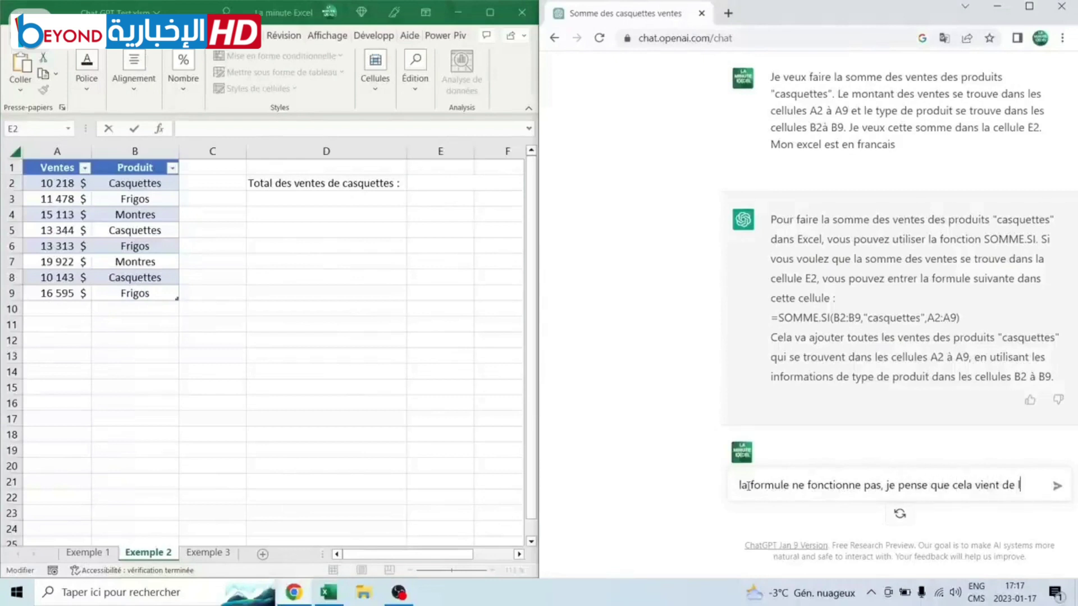
type("l'utilisation du")
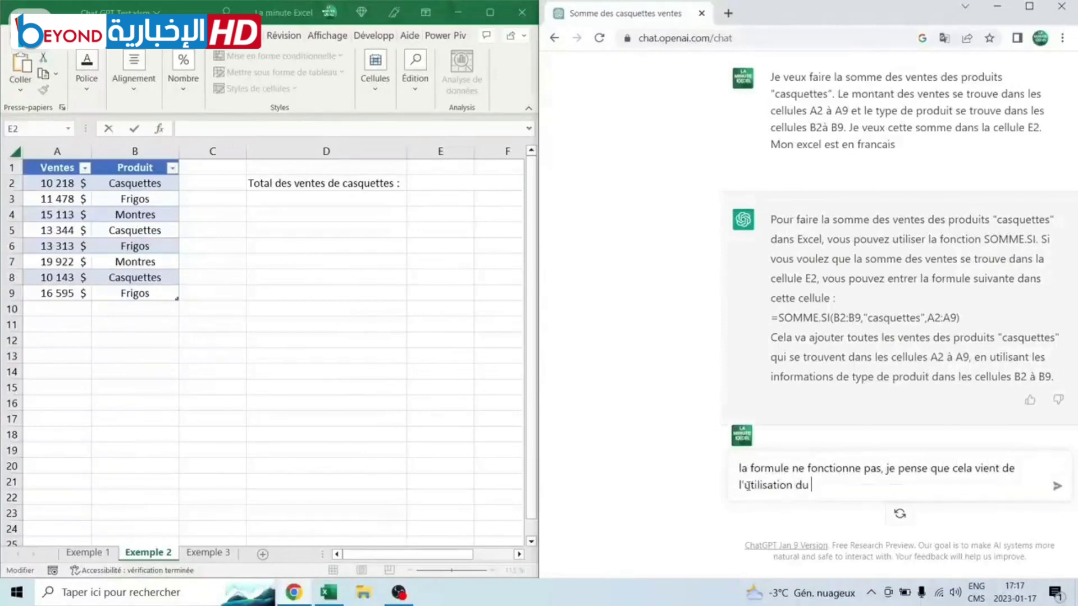
type(" signe , mon")
type(" excel utilise le ")
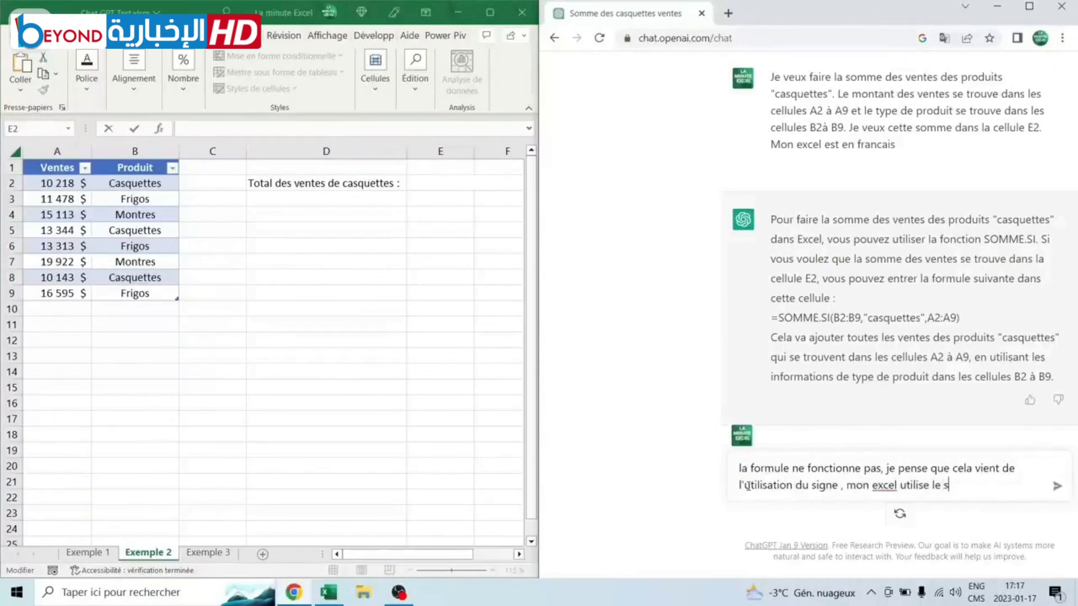
type("signe ;")
key("Return")
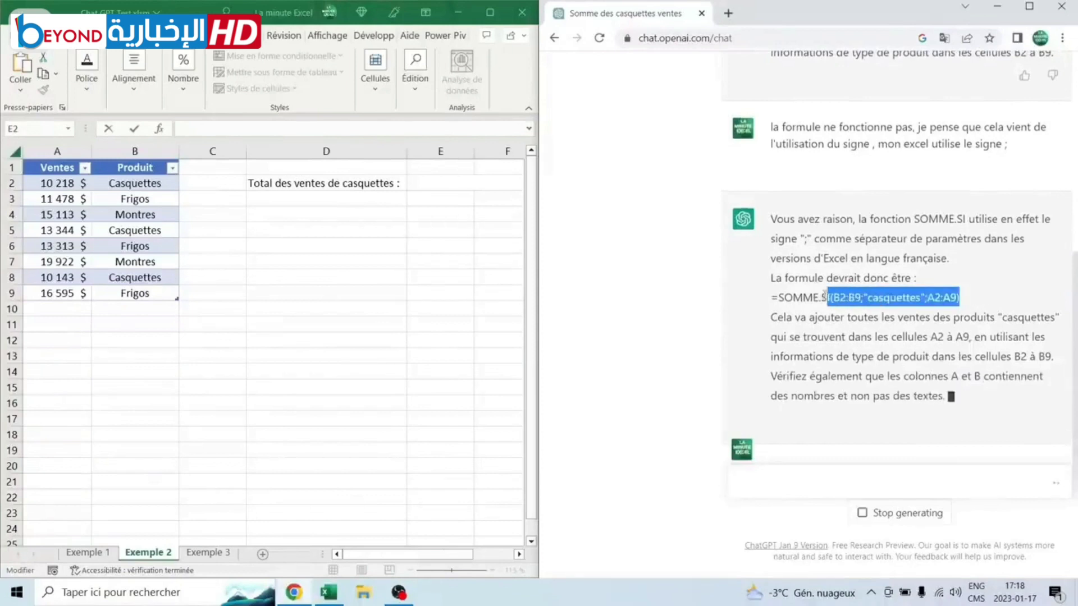
Paste =SOMME.SI(B2:B9;"casquettes";A2:A9) into E2 and confirm 33 705 $ against A2, A5, A8
left_click_drag(981, 300, 770, 297)
left_click(414, 179)
key("ctrl+v")
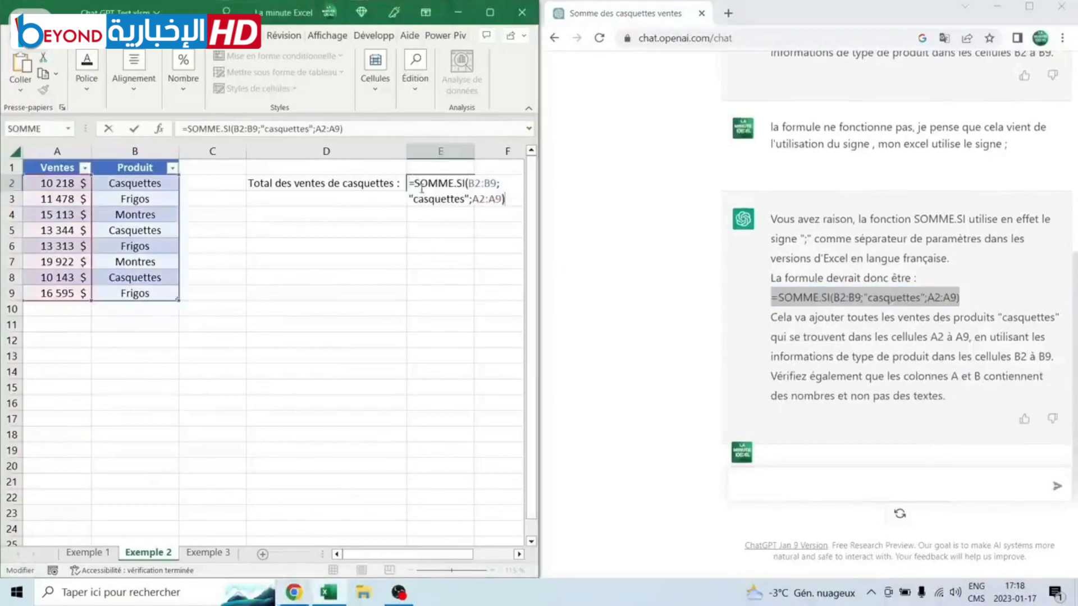
key("Return")
left_click(418, 183)
left_click(61, 179)
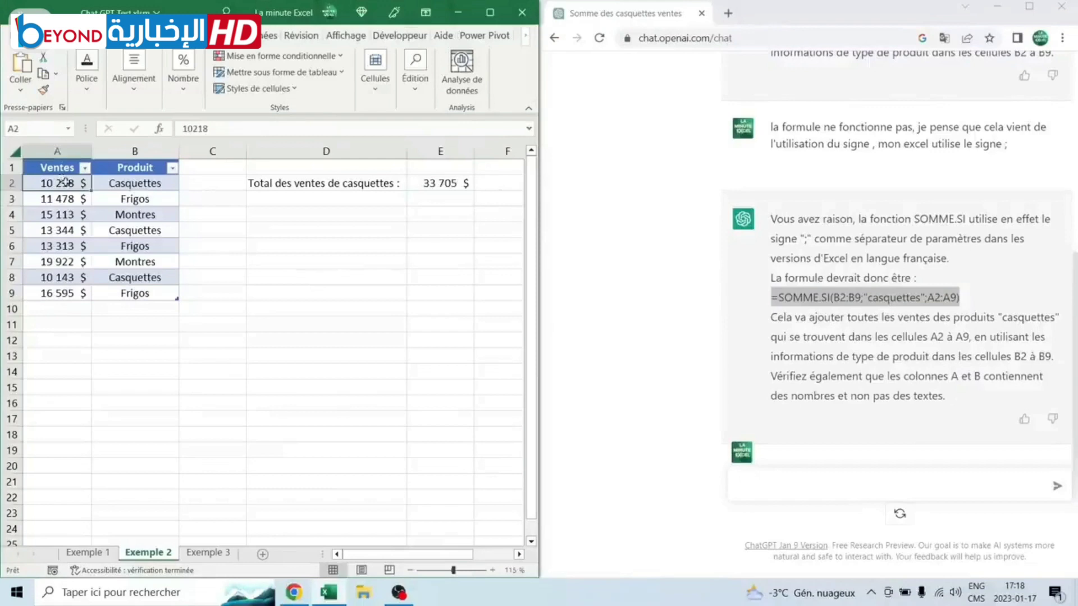
left_click(65, 229, "ctrl")
left_click(84, 277, "ctrl")
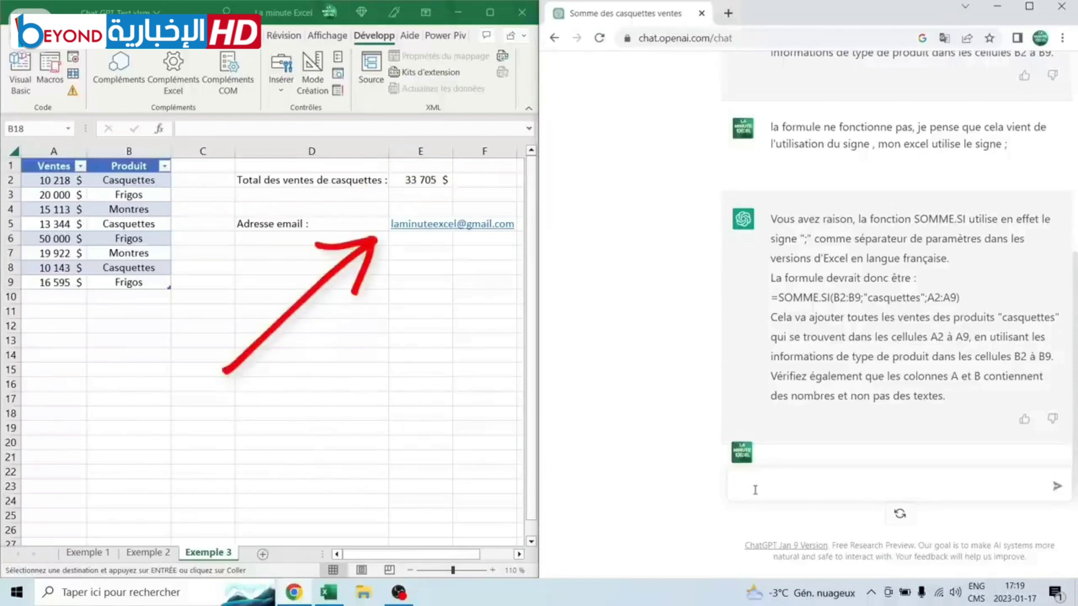
Send ChatGPT 'J'ai besoin d'automatiser une action avec une macro.'
type("J'ai besoin d'au")
type("tomatiser")
type(" une act")
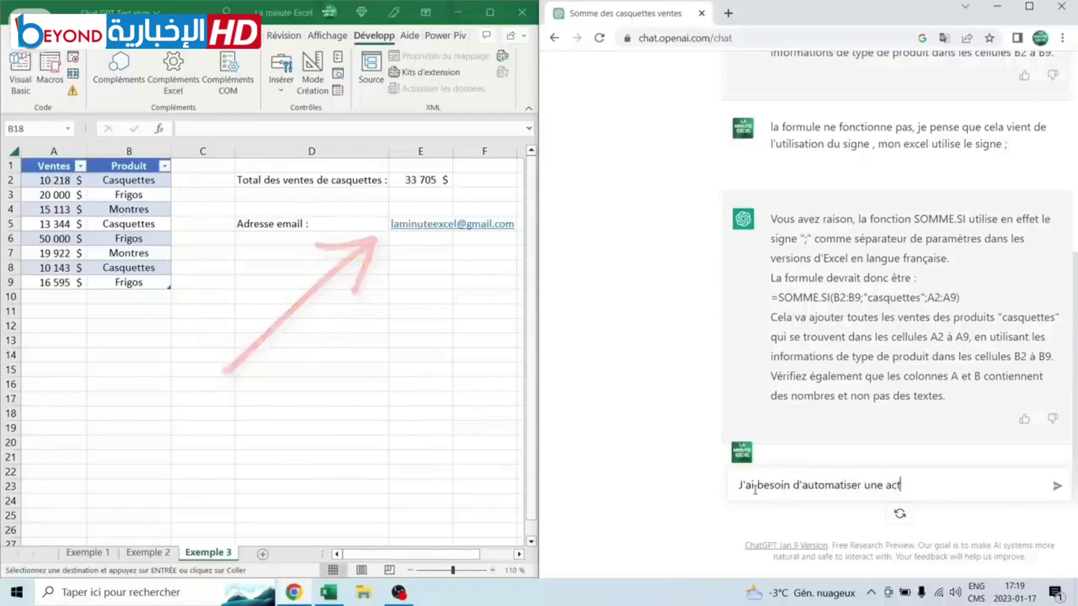
type("ion avec")
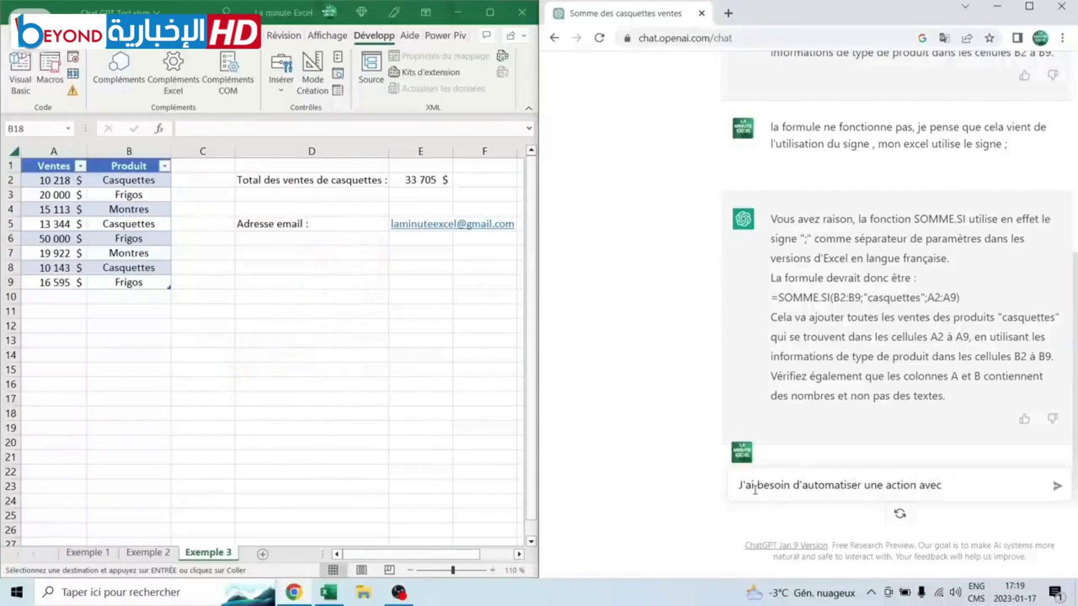
type(" une macro.")
key("Return")
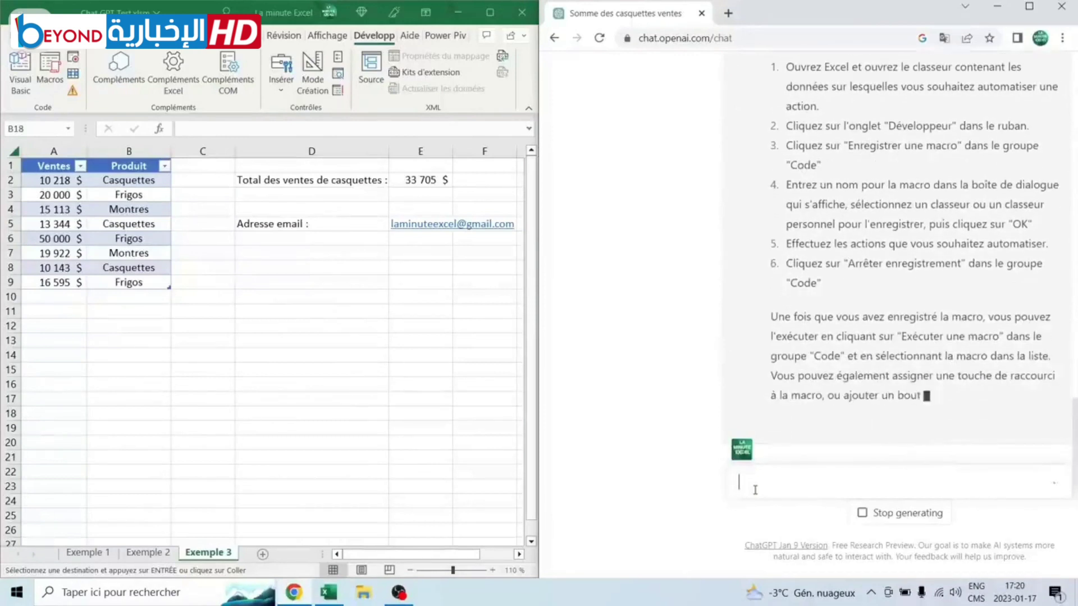
Request VBA code emailing the E2 caps sales total, shown with $, to the address in E5
type("Peux tu m")
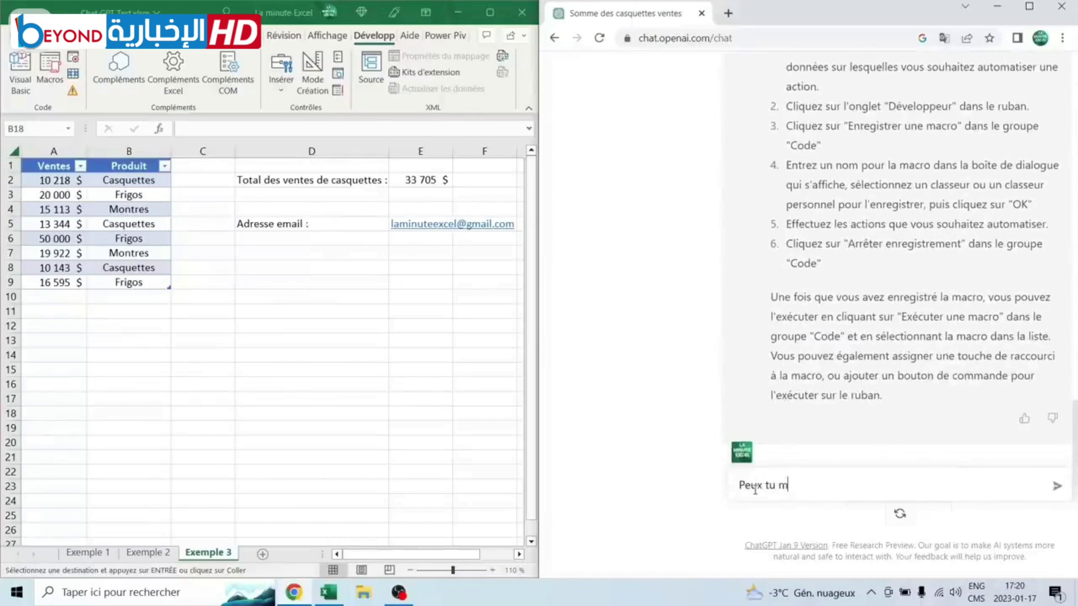
type("e donner le code ")
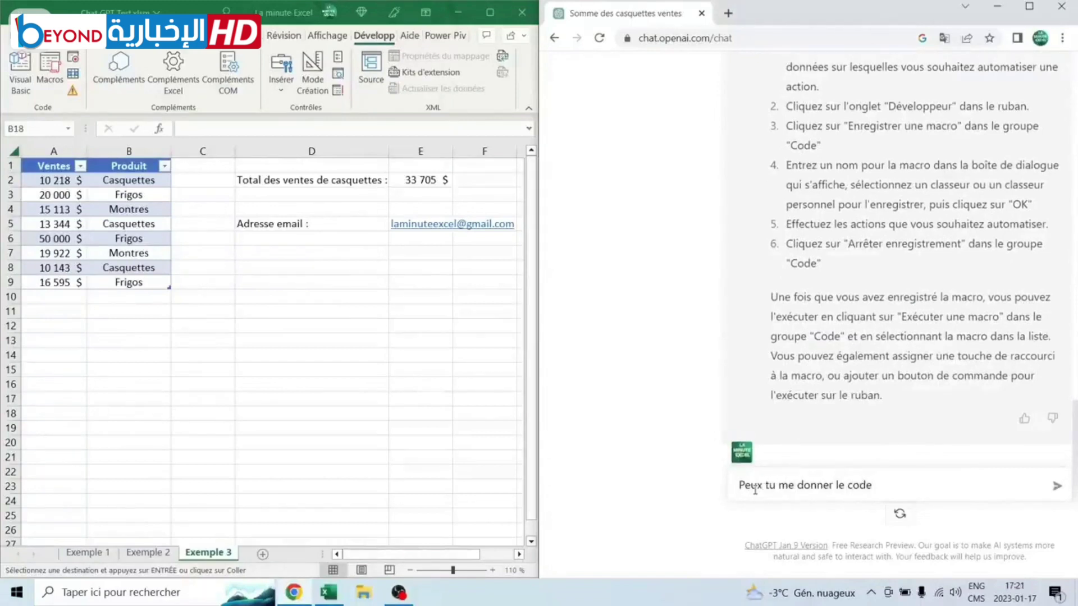
type("pour envoyer auto")
type("matiquement par")
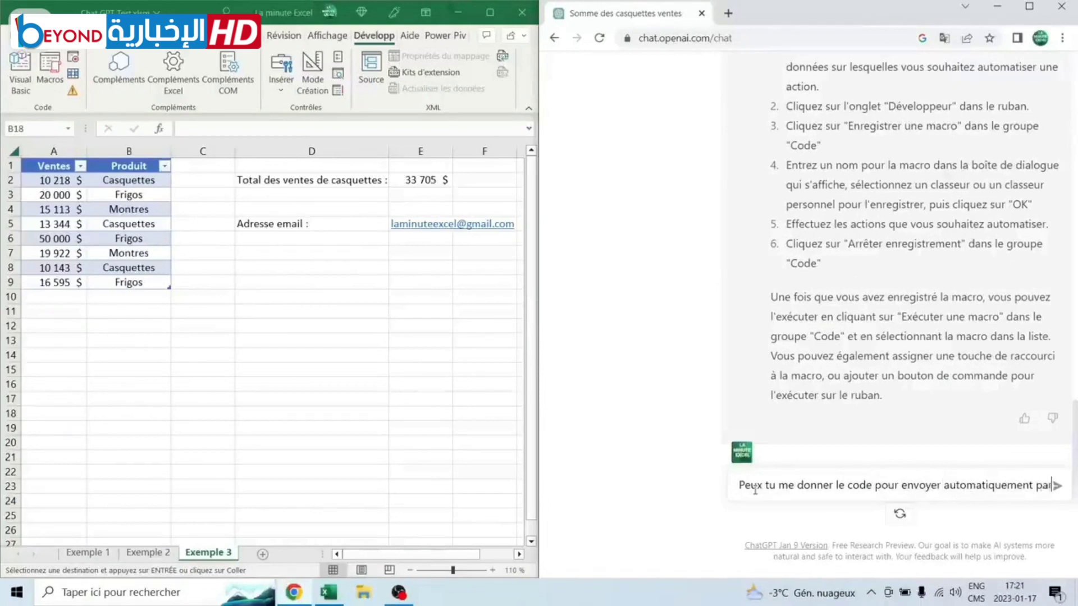
type(" email le")
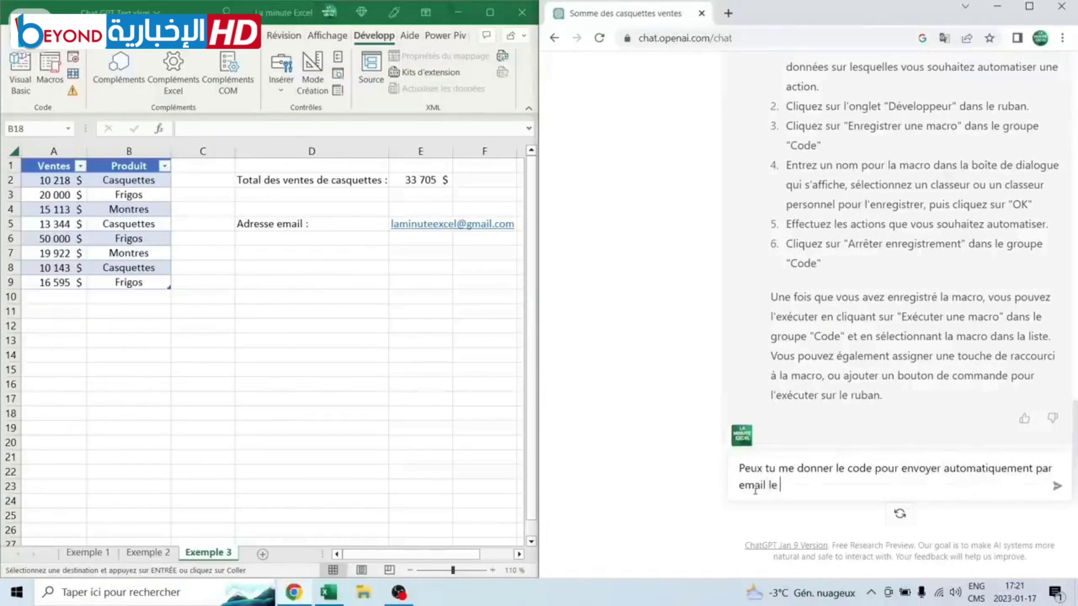
key("BackSpace")
type("a valeur de la cel")
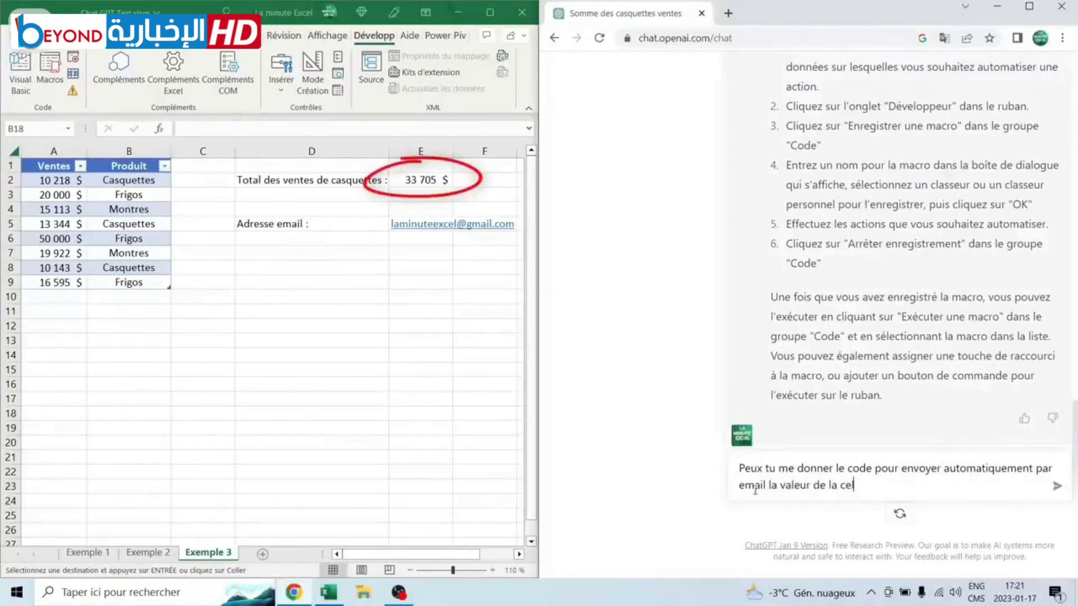
type("lule")
type(" E2 à l'adresse c")
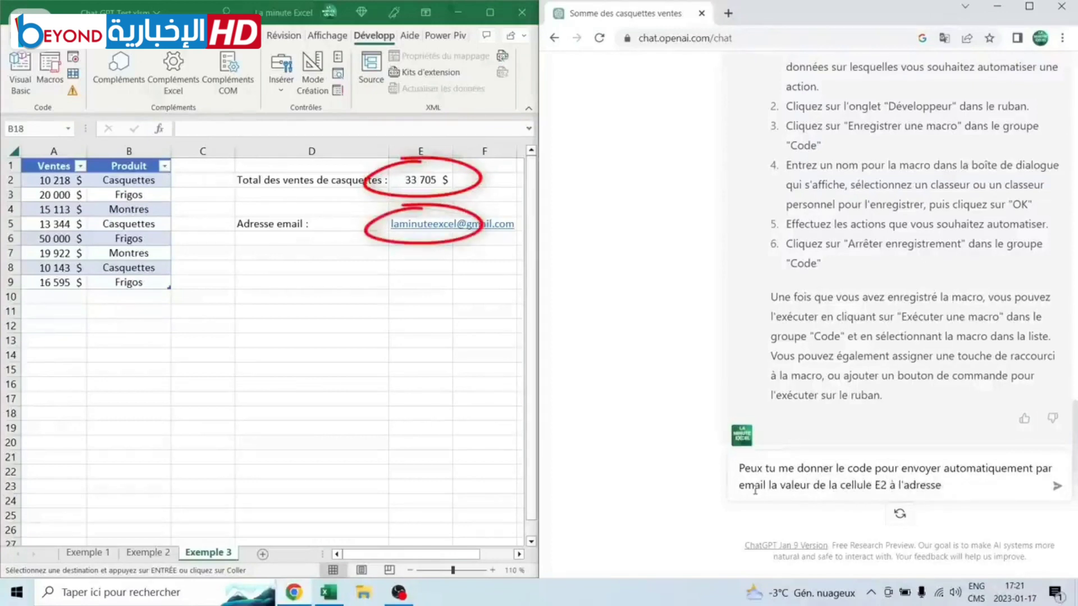
type("ontenu dans la cellule")
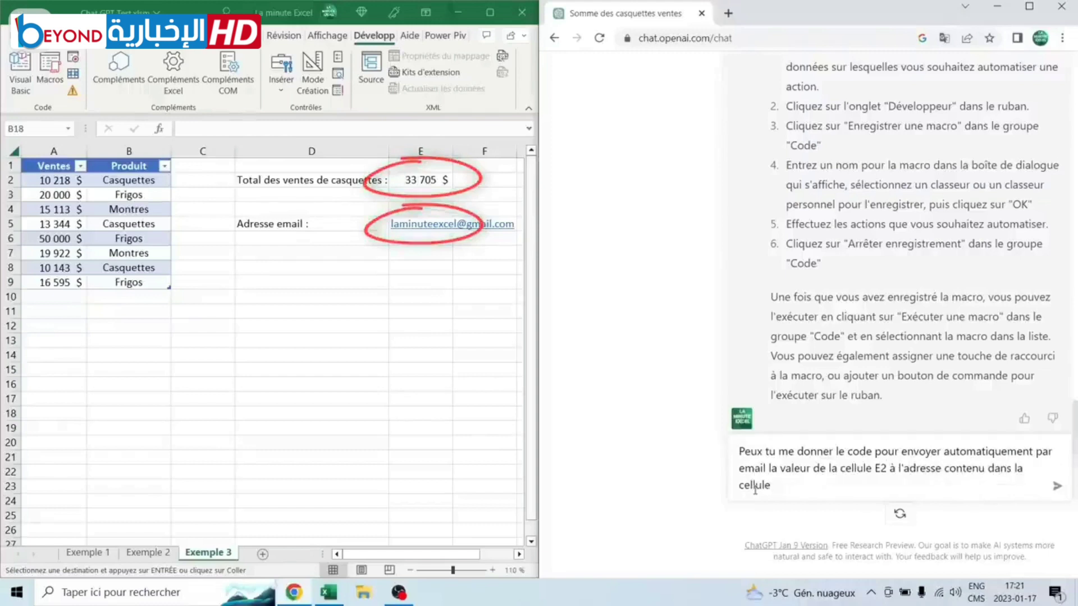
type(" E5. La cellul")
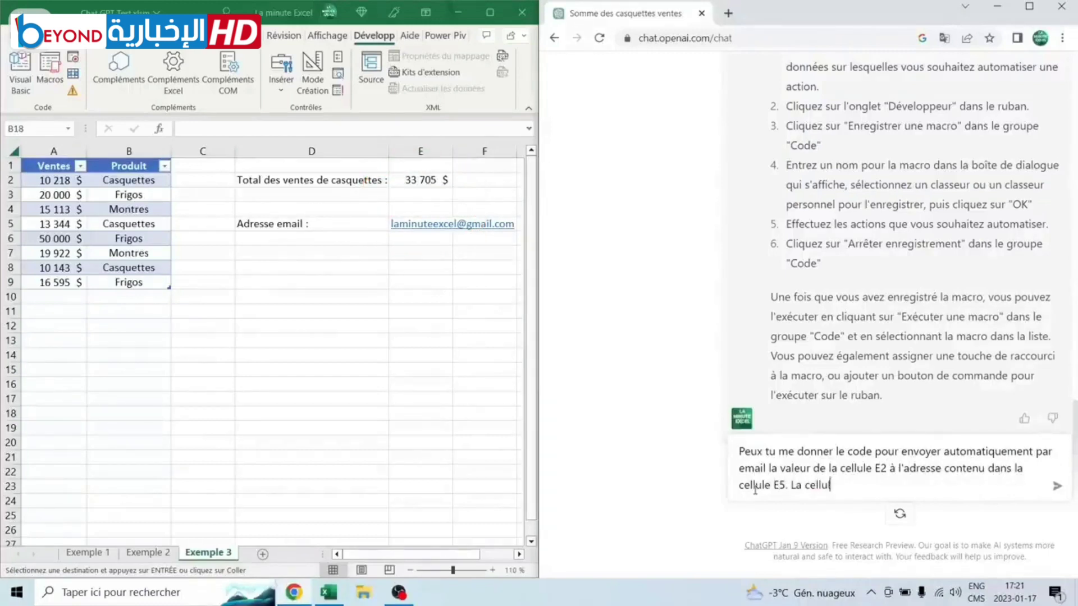
key("BackSpace")
key("BackSpace")
key("BackSpace")
type("Il s'agit du montant des ve")
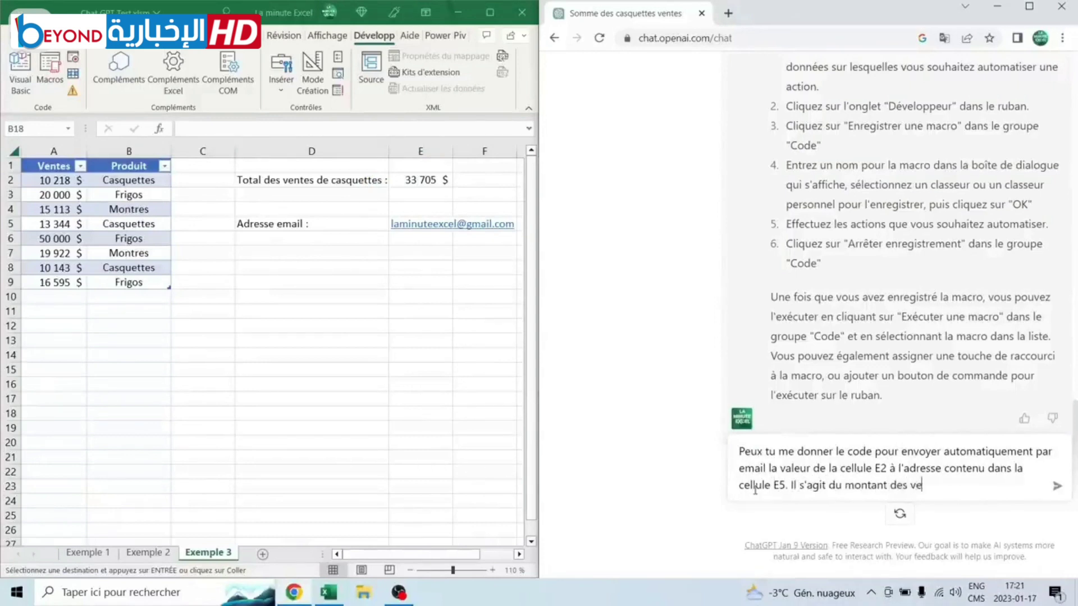
type("ntes de casquettes, je veu")
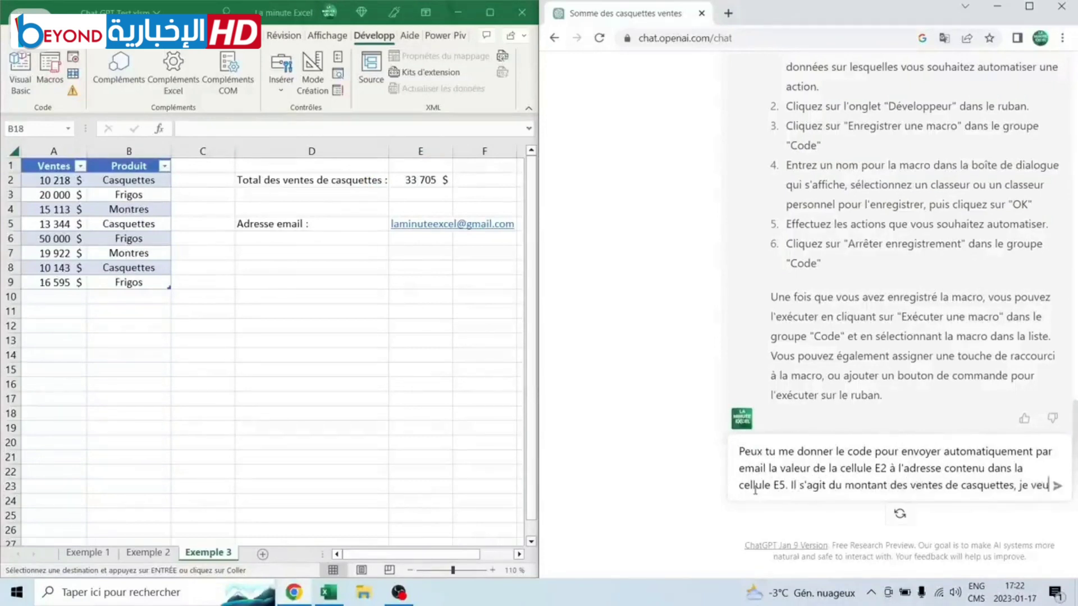
type("x afficher la valeur avec des $")
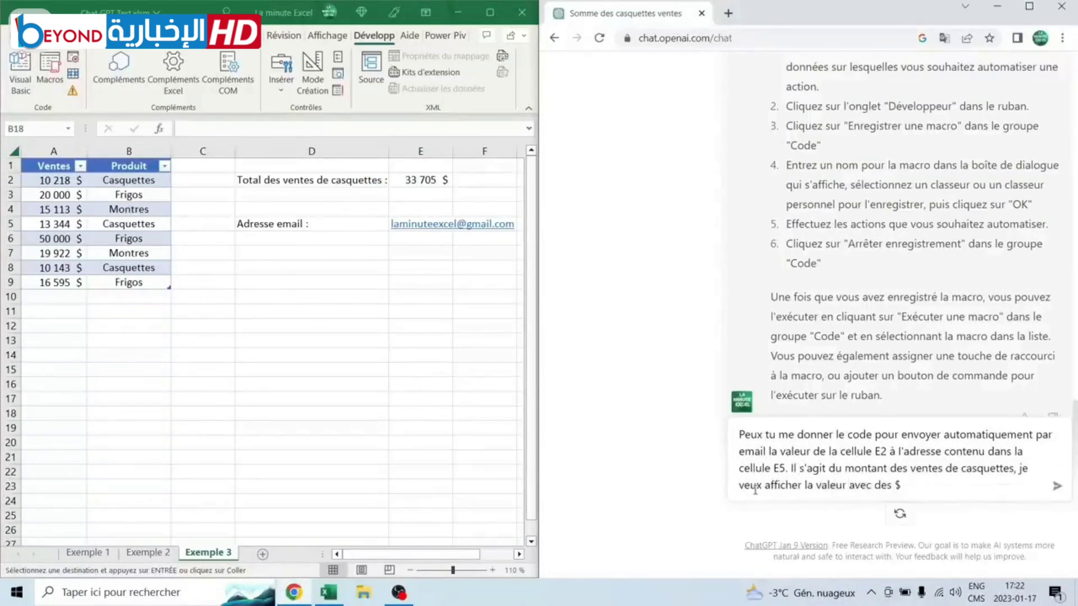
key("Return")
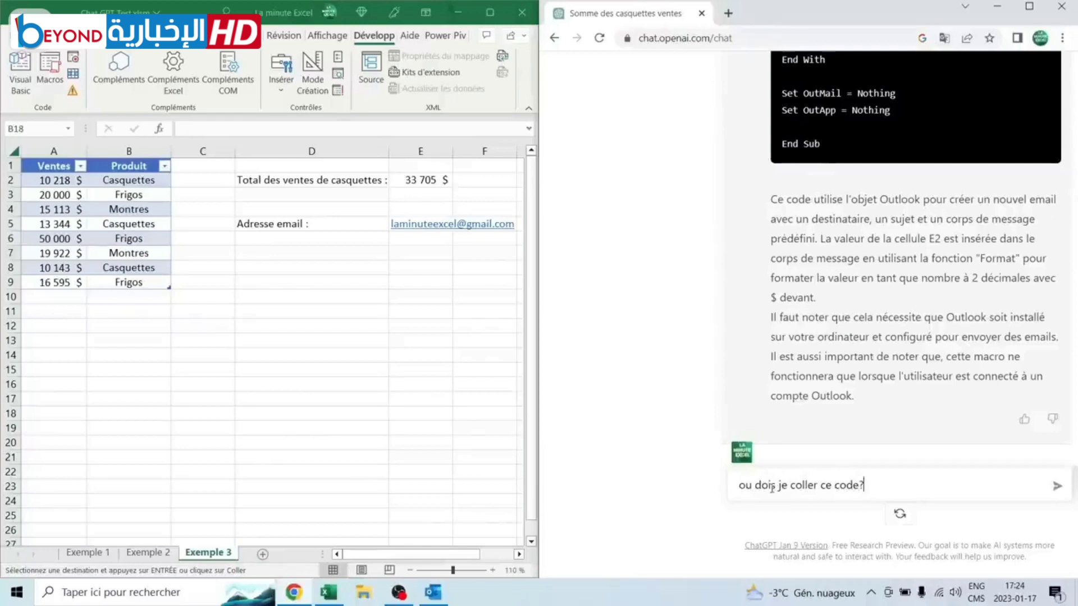
Ask ChatGPT where to paste the code, then switch to Excel's Developer tab
key("Return")
mouse_move(905, 244)
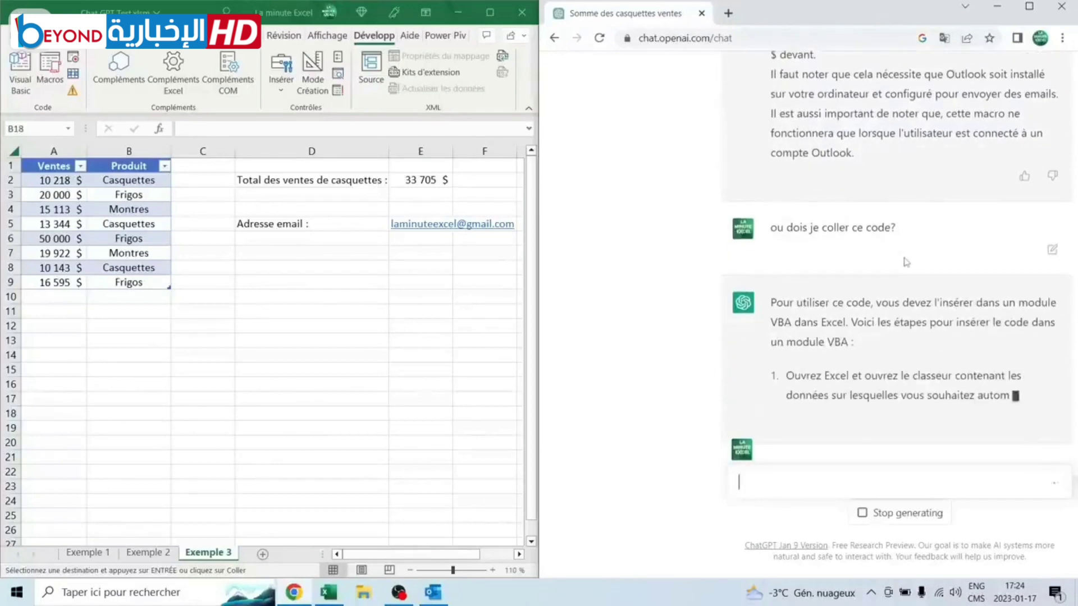
left_click(51, 35)
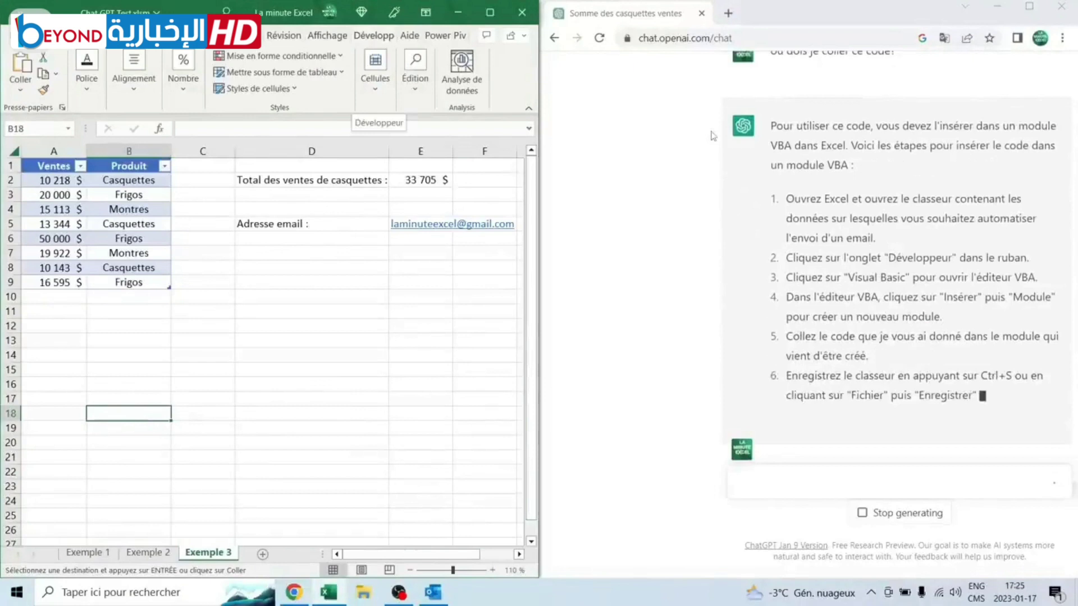
left_click(374, 35)
Open the Visual Basic editor and insert a new empty Module1
left_click(17, 79)
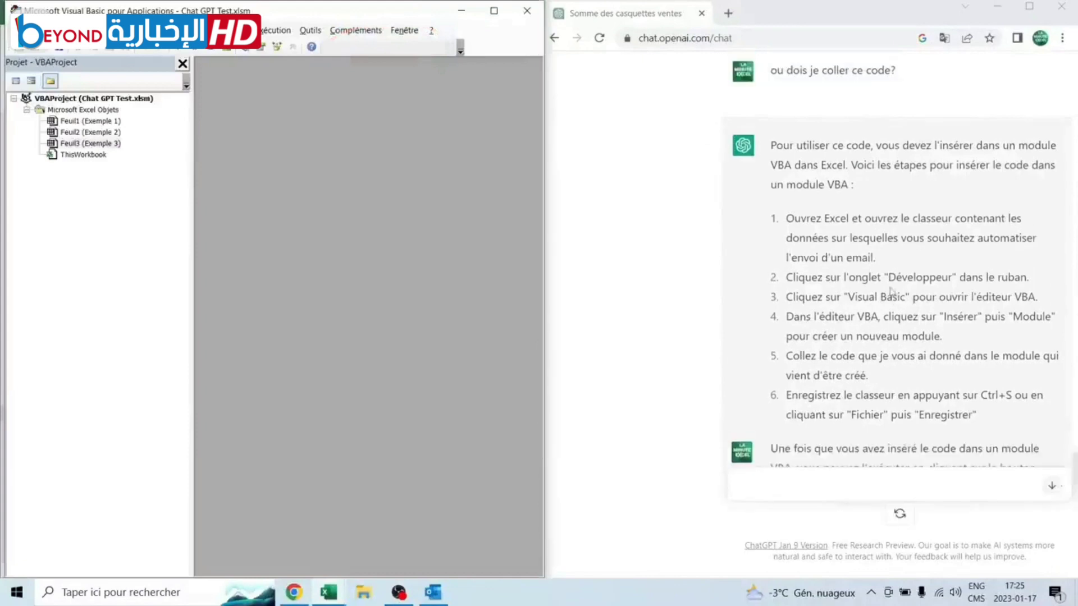
left_click(141, 30)
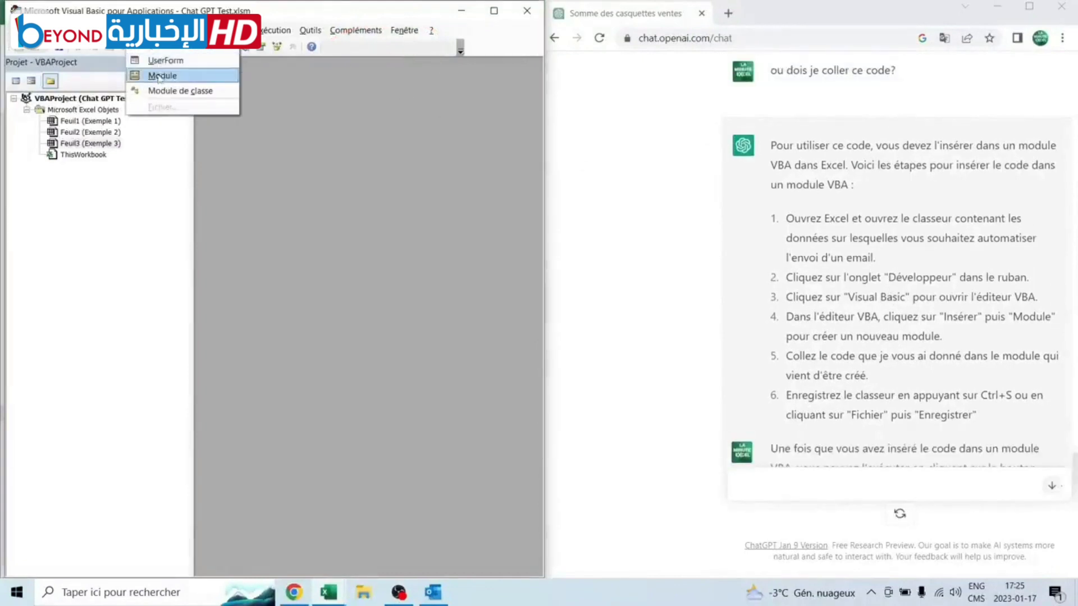
left_click(151, 74)
Paste ChatGPT's Envoyer_Email macro code into Module1 and close the VBA editor
scroll(903, 255, "up", 5)
scroll(903, 255, "up", 7)
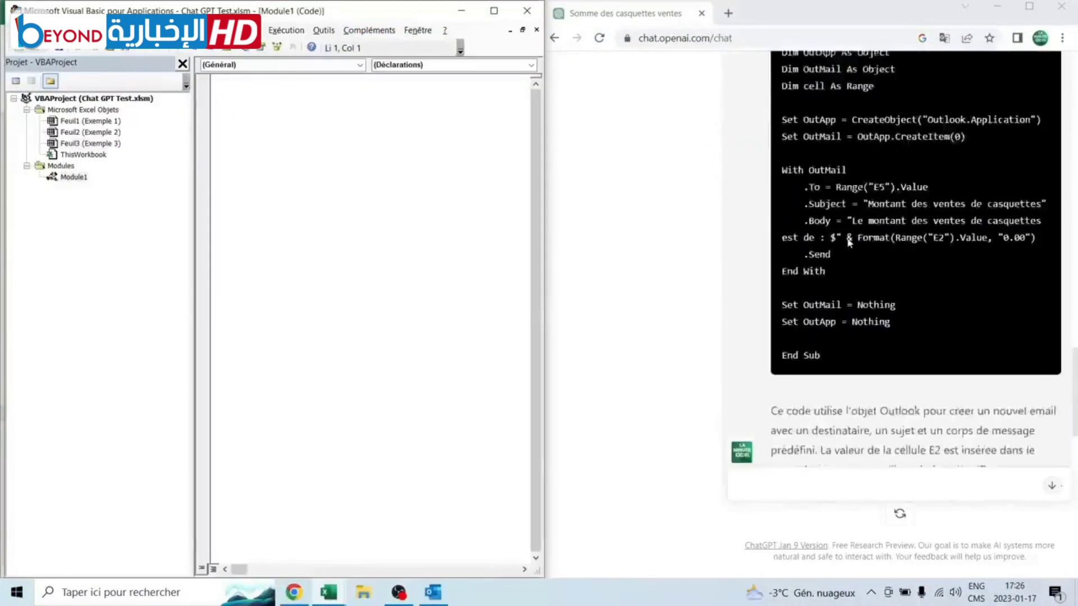
scroll(903, 255, "up", 4)
left_click(1036, 224)
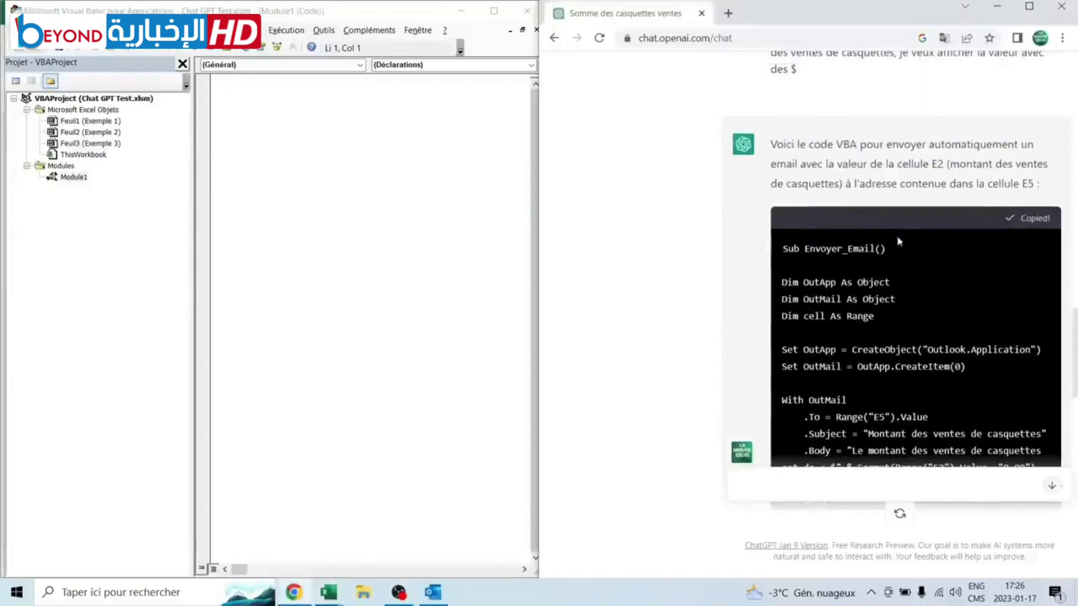
left_click(239, 92)
key("ctrl+v")
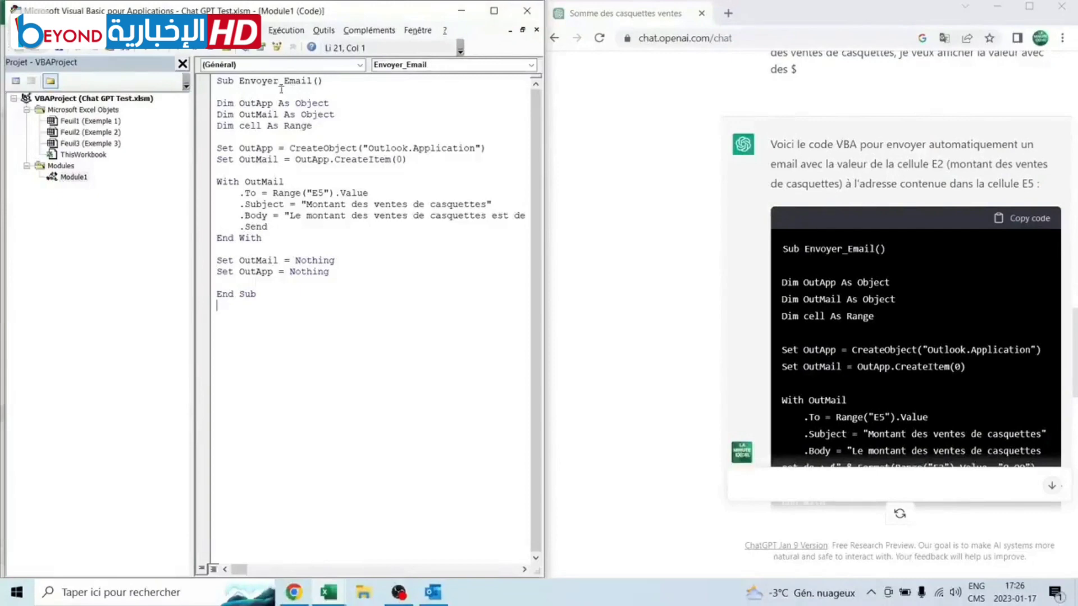
left_click(526, 10)
scroll(854, 284, "down", 5)
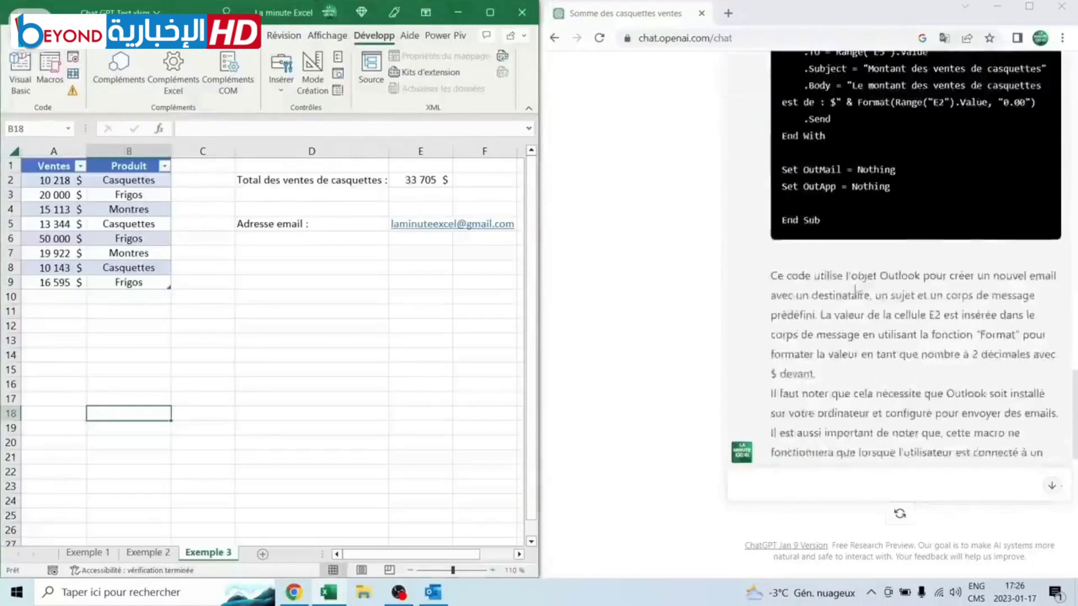
scroll(854, 284, "down", 5)
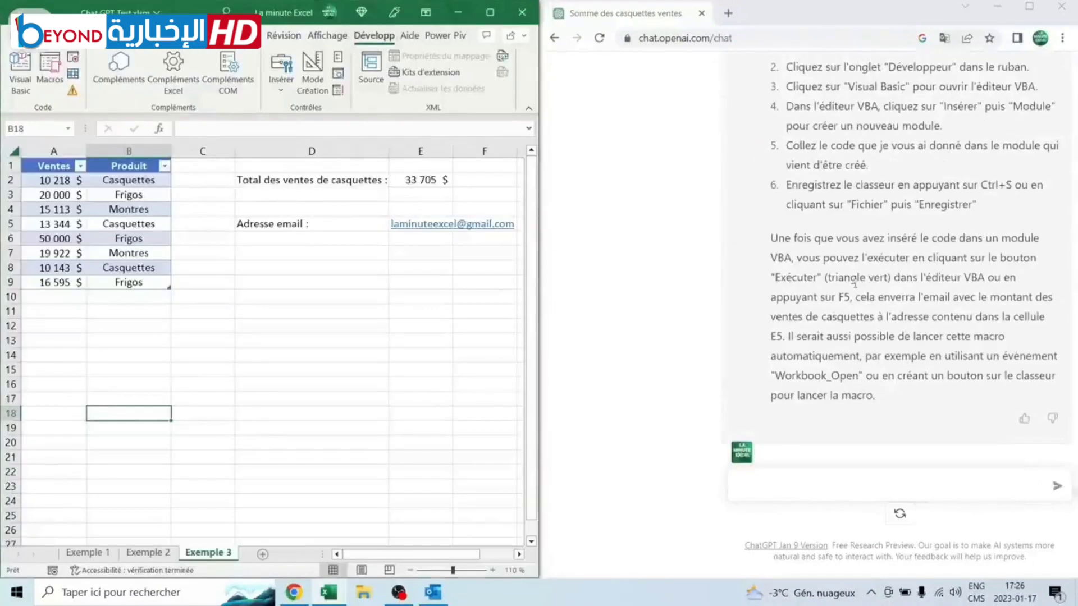
Run the Envoyer_Email macro and check the Outlook email reporting caps sales of $33705,00
left_click(50, 72)
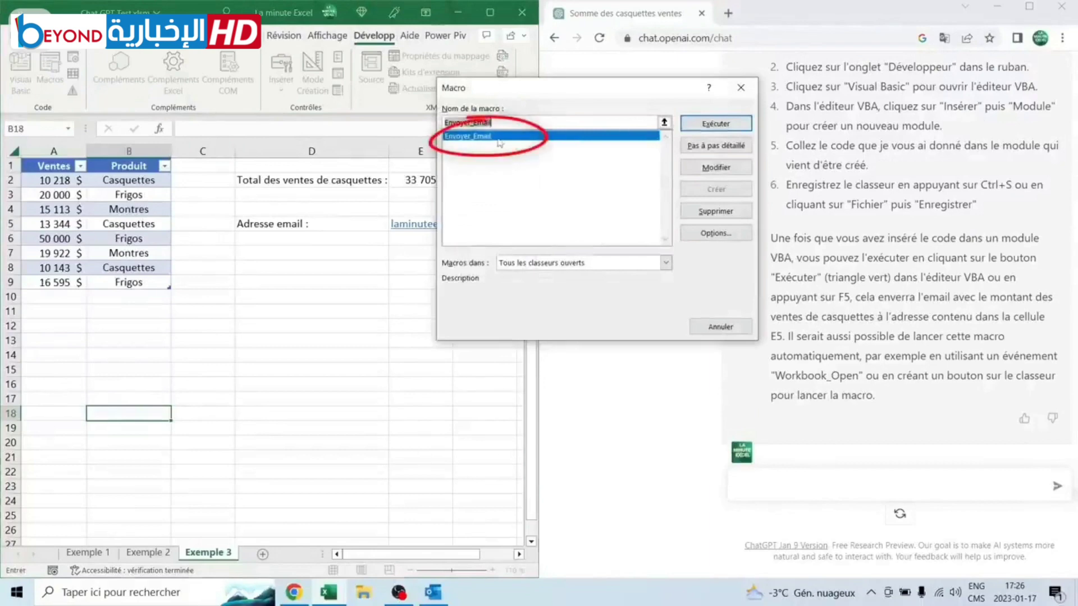
left_click(720, 128)
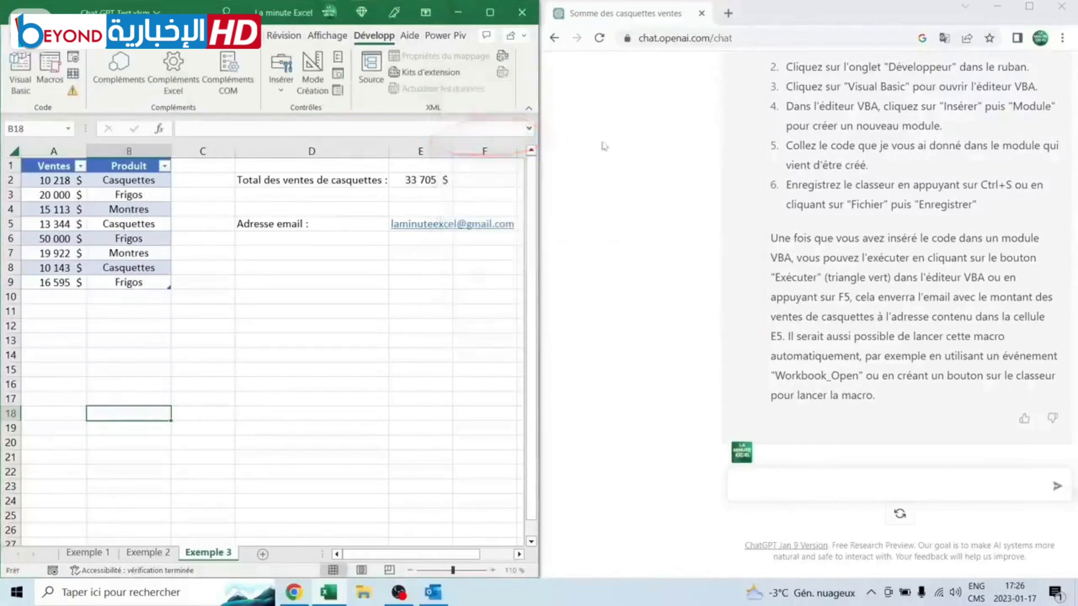
left_click(431, 595)
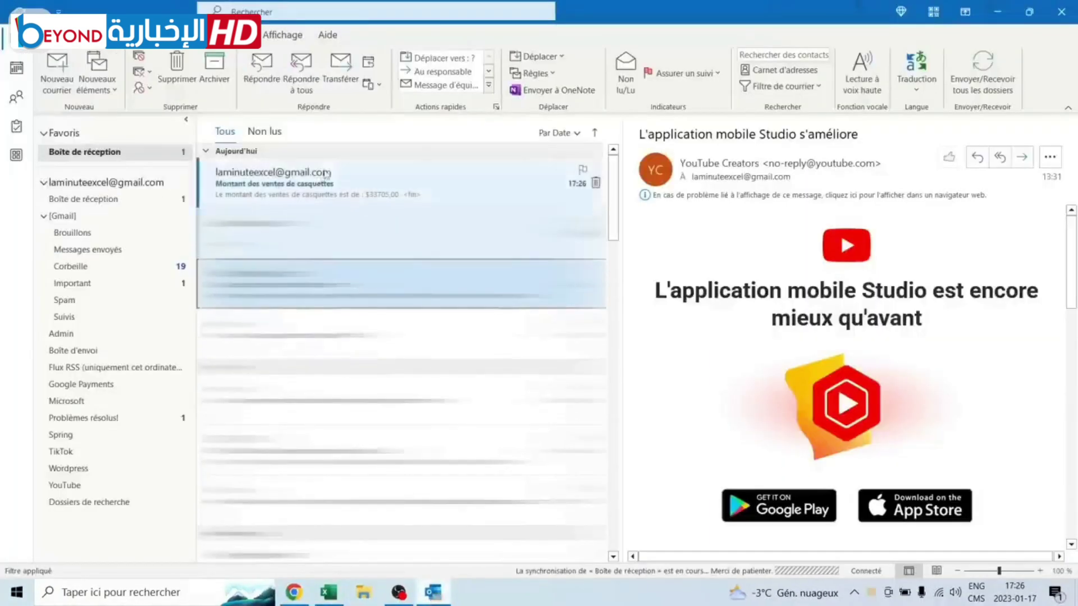
left_click(339, 187)
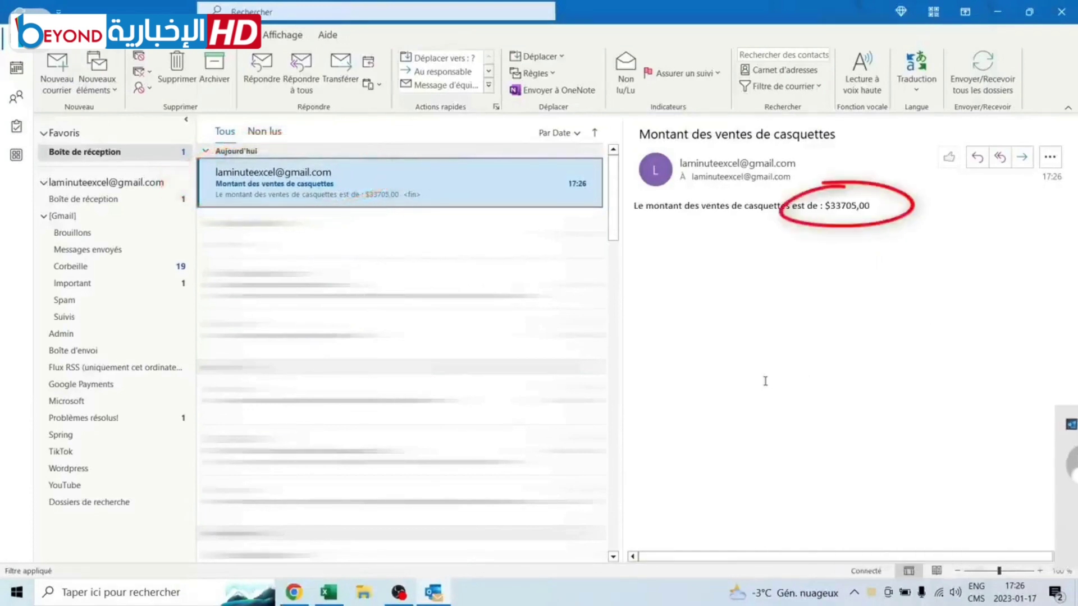
left_click(431, 596)
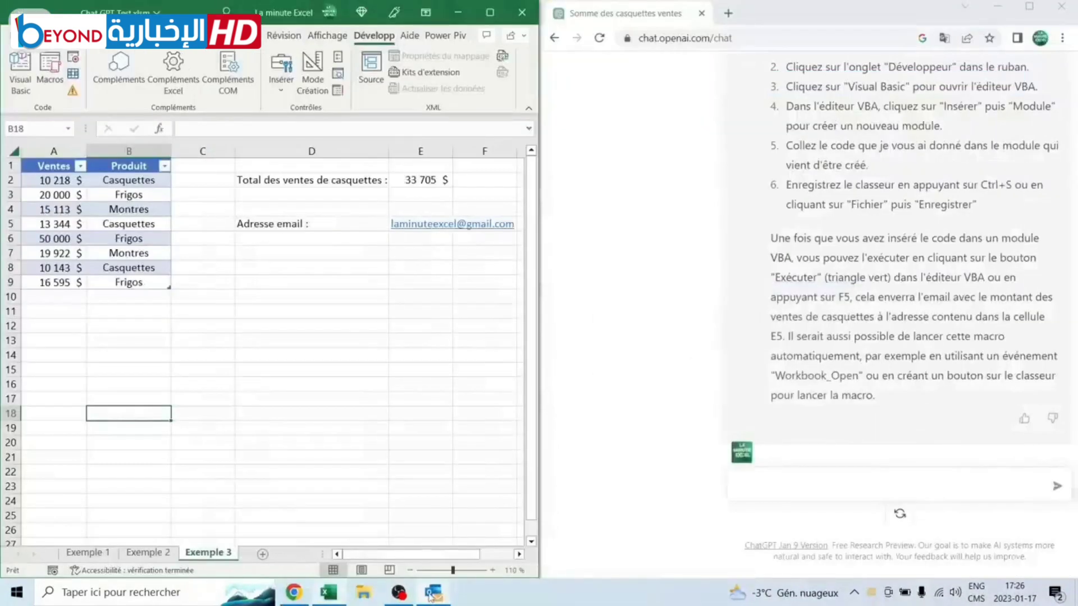
Change the A2 sales value to 70000 so the caps total in E2 becomes 93 487 $
left_click(344, 268)
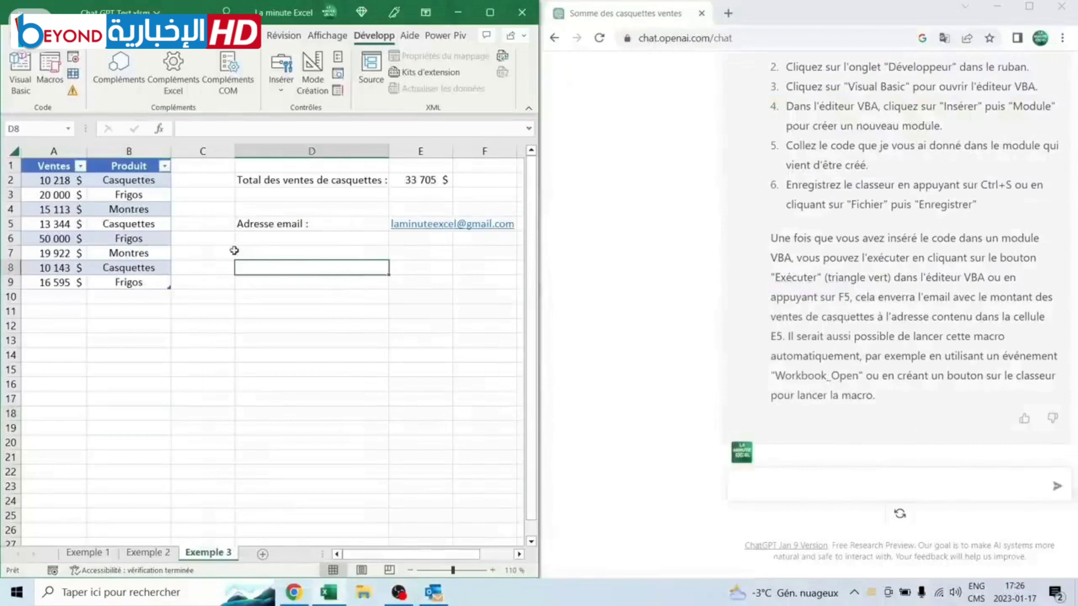
left_click(65, 196)
left_click(65, 180)
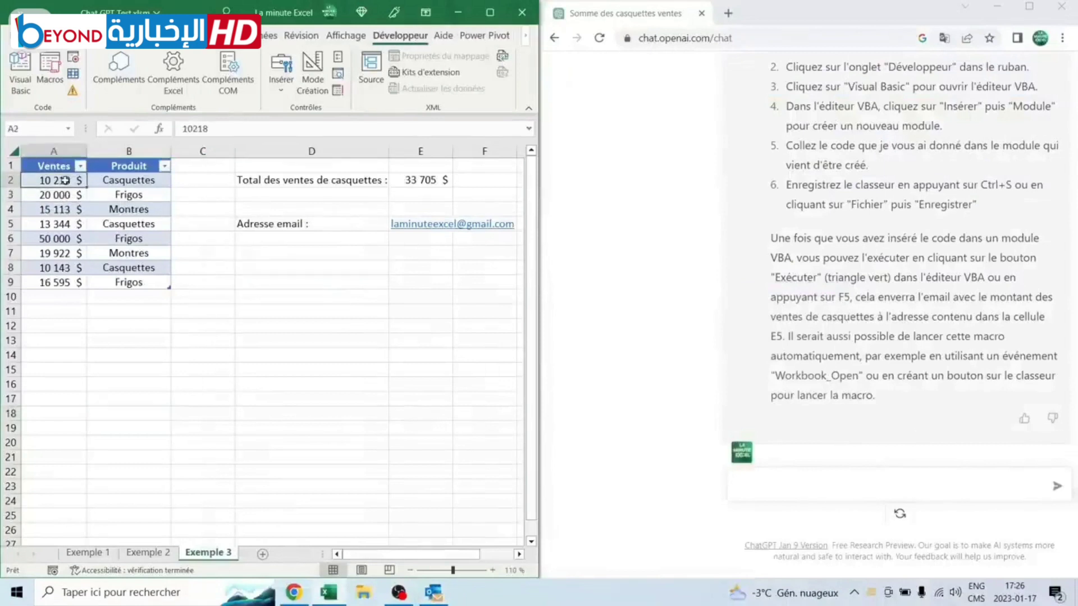
type("70")
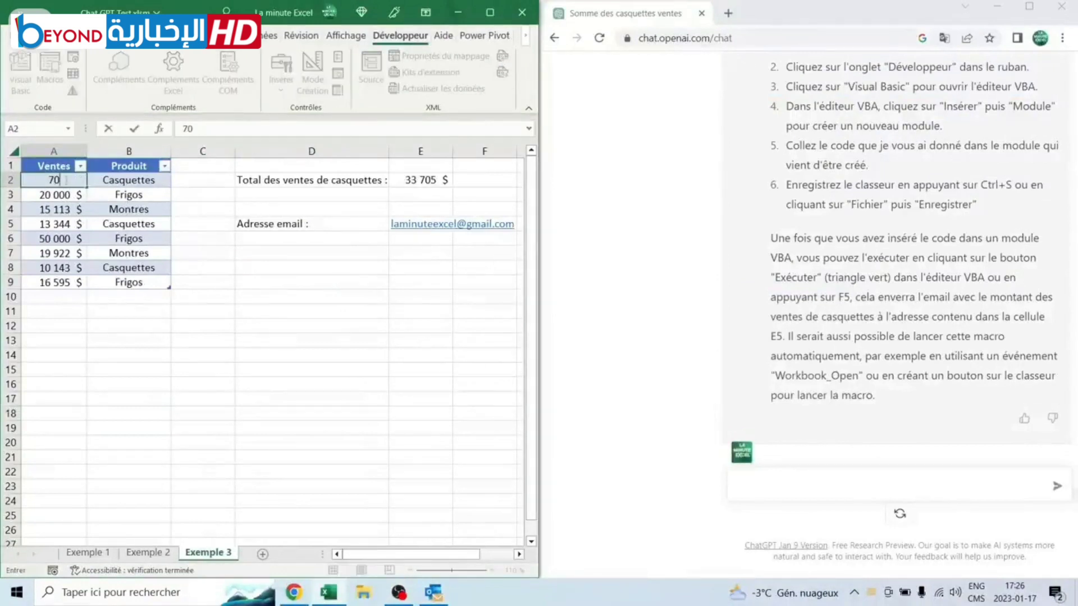
type("000")
key("Return")
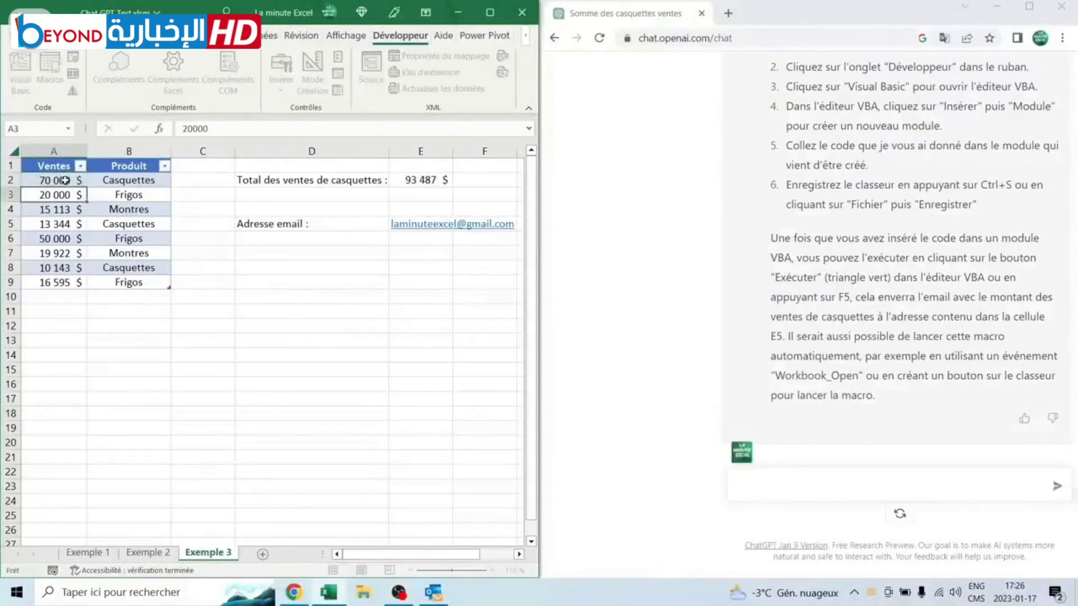
left_click(431, 180)
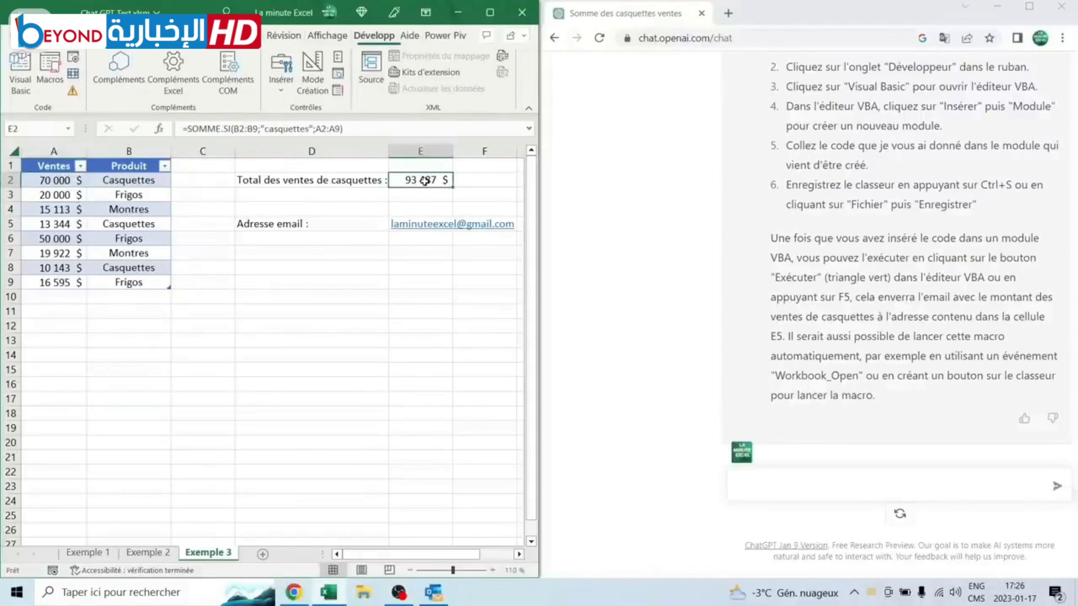
Rerun Envoyer_Email and confirm the new Outlook email reports $93487,00
left_click(50, 66)
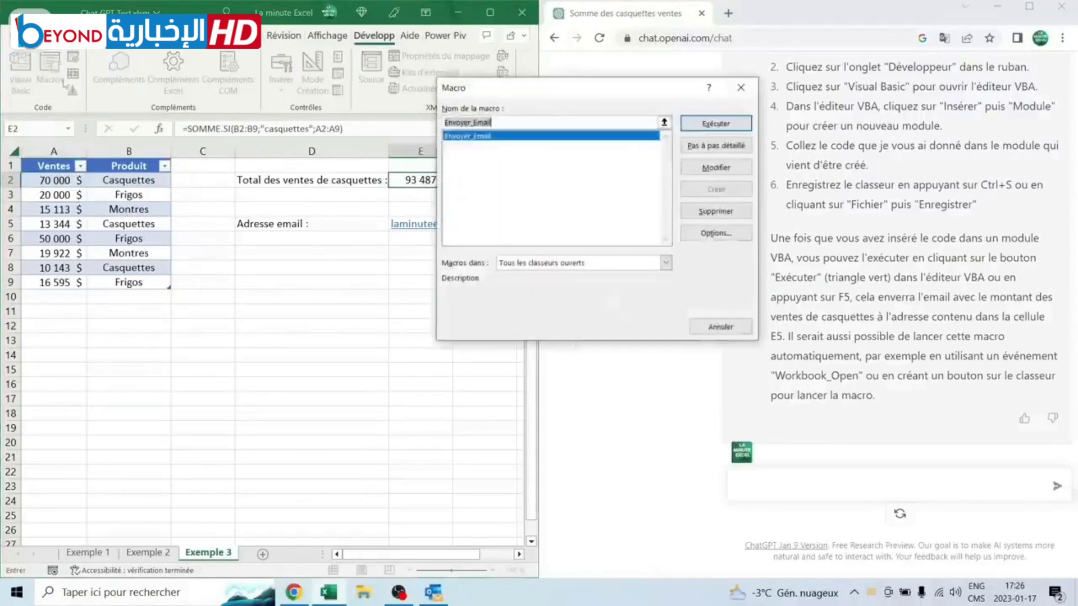
left_click(732, 125)
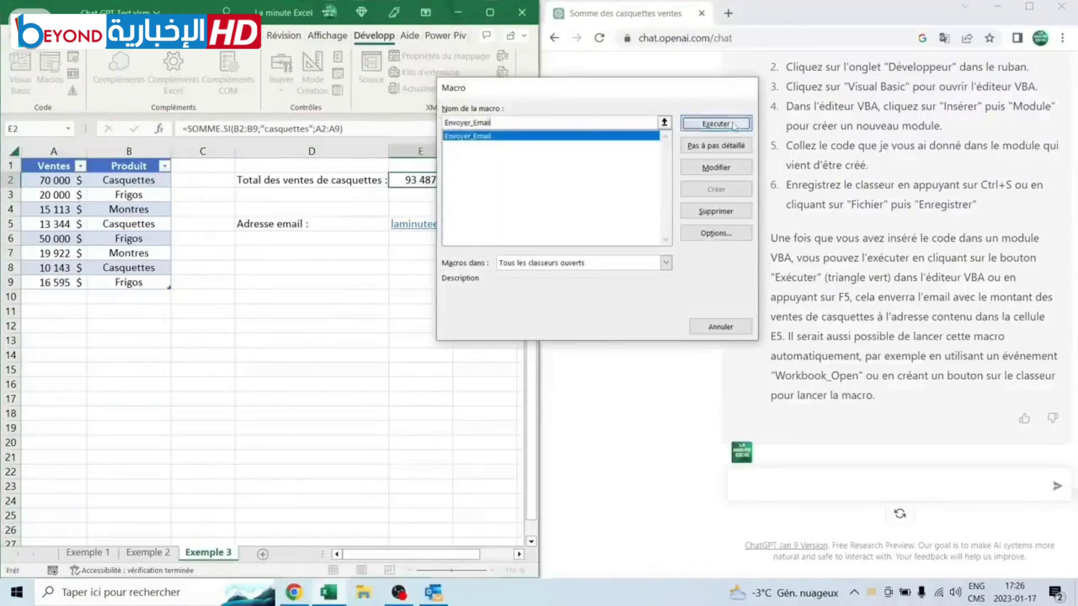
left_click(435, 592)
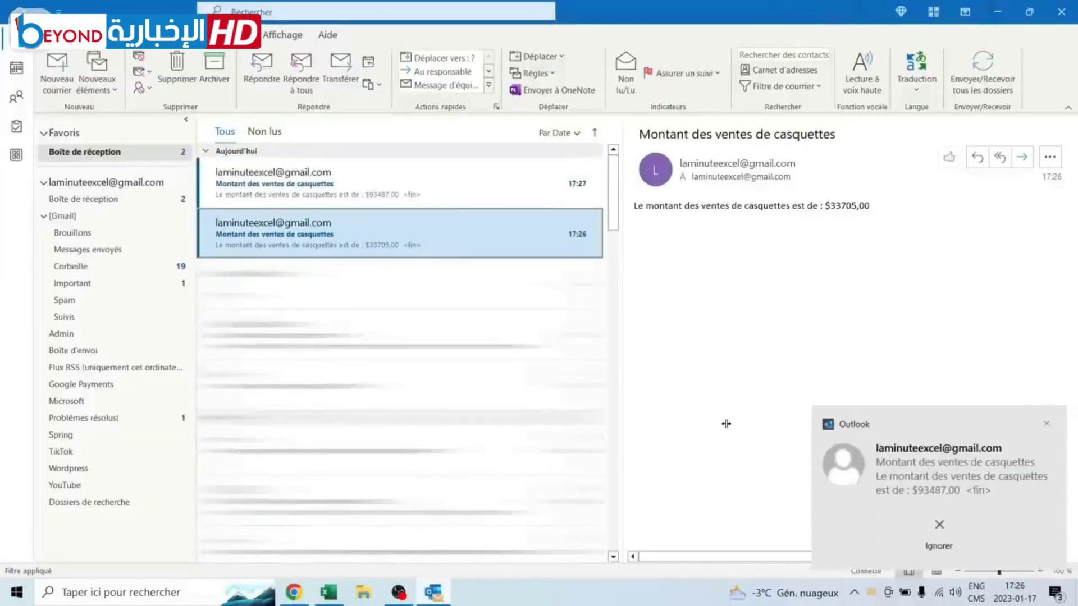
left_click(438, 193)
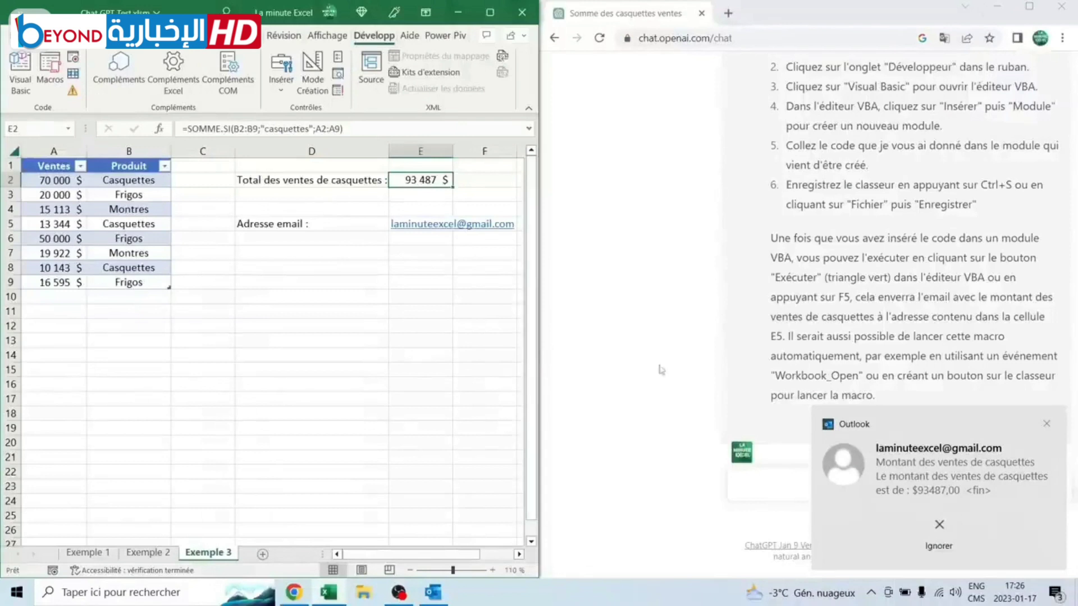
left_click(661, 370)
type("Merci!")
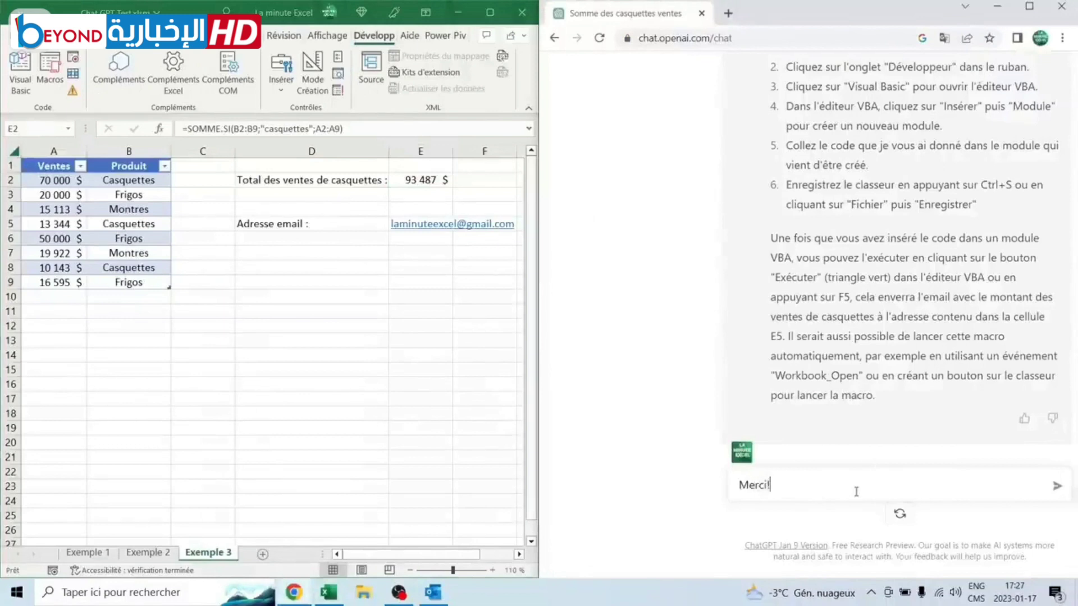
Send ChatGPT 'Merci!', then request a YouTube video conclusion on how ChatGPT helps with Excel
key("Return")
type("J'ai besoin d'")
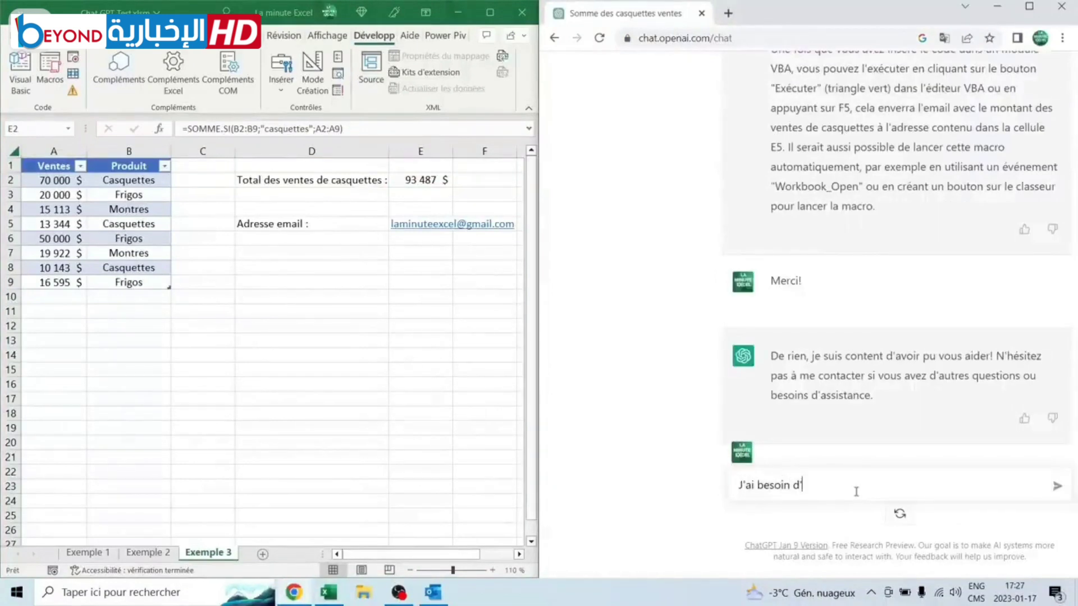
type("une conclusion pour ma v")
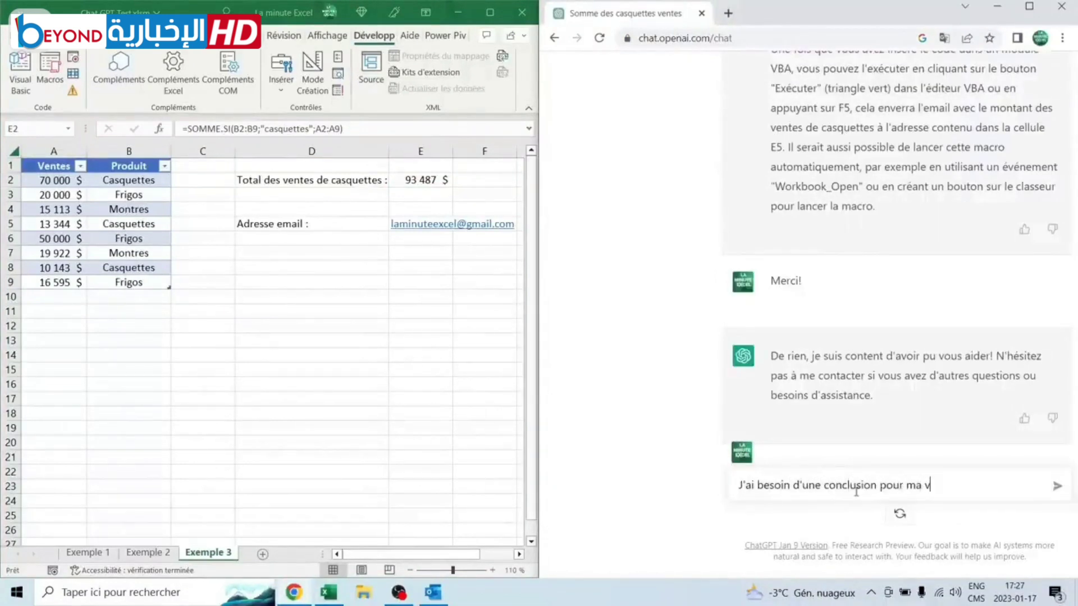
type("ideo you tube")
type(" sur comment chat GP")
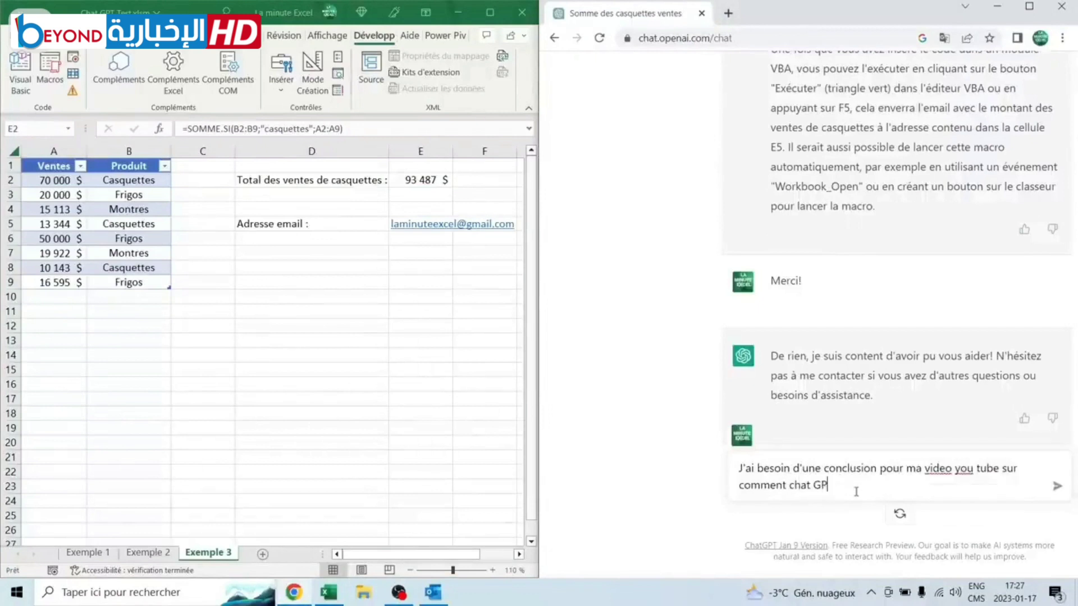
type("T peut aider avec Exce")
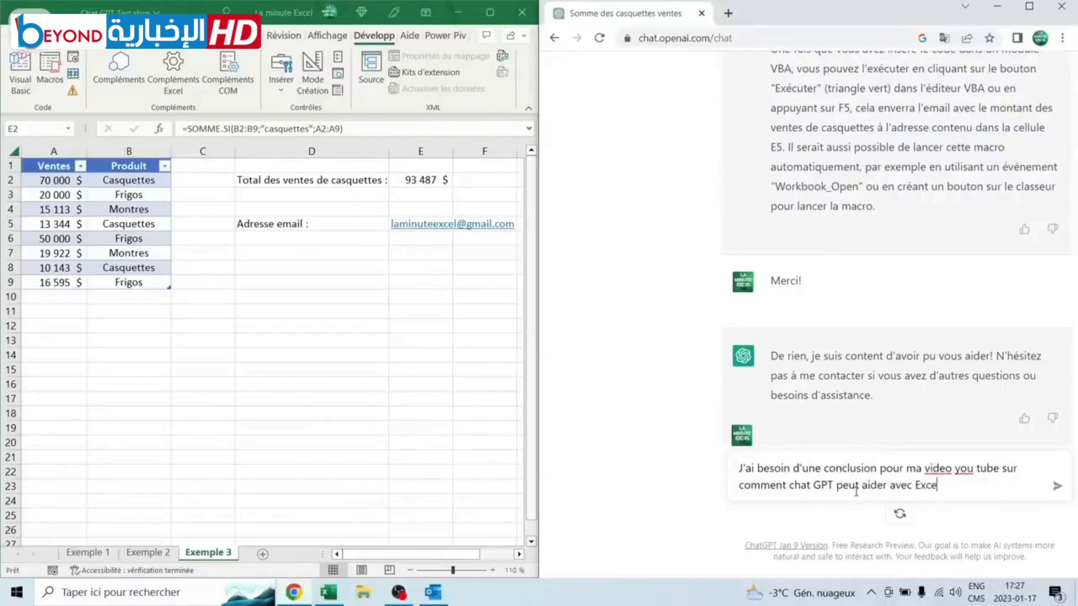
type("l")
key("Return")
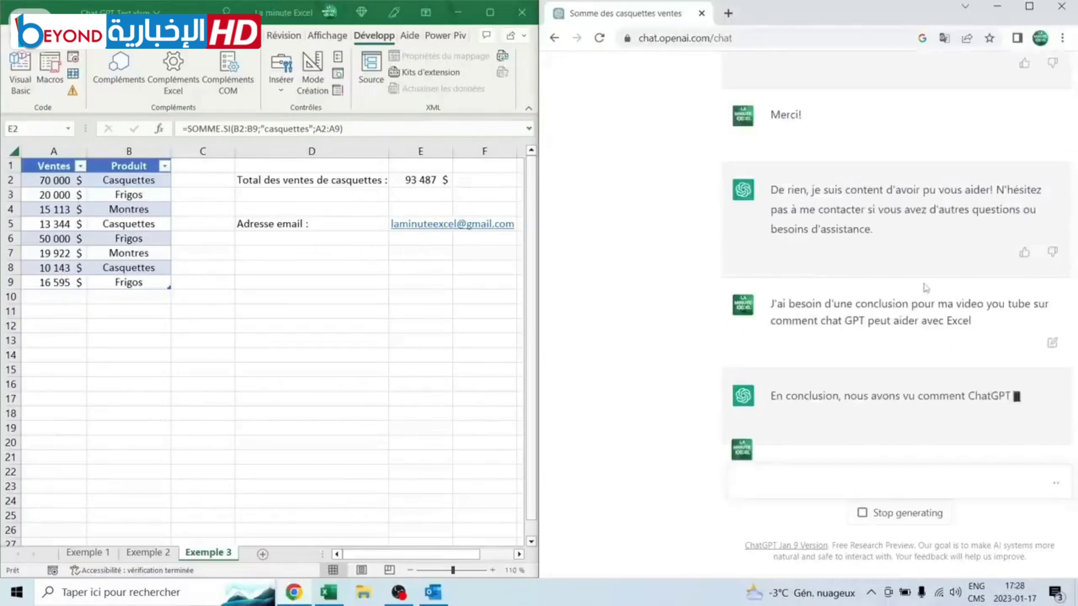